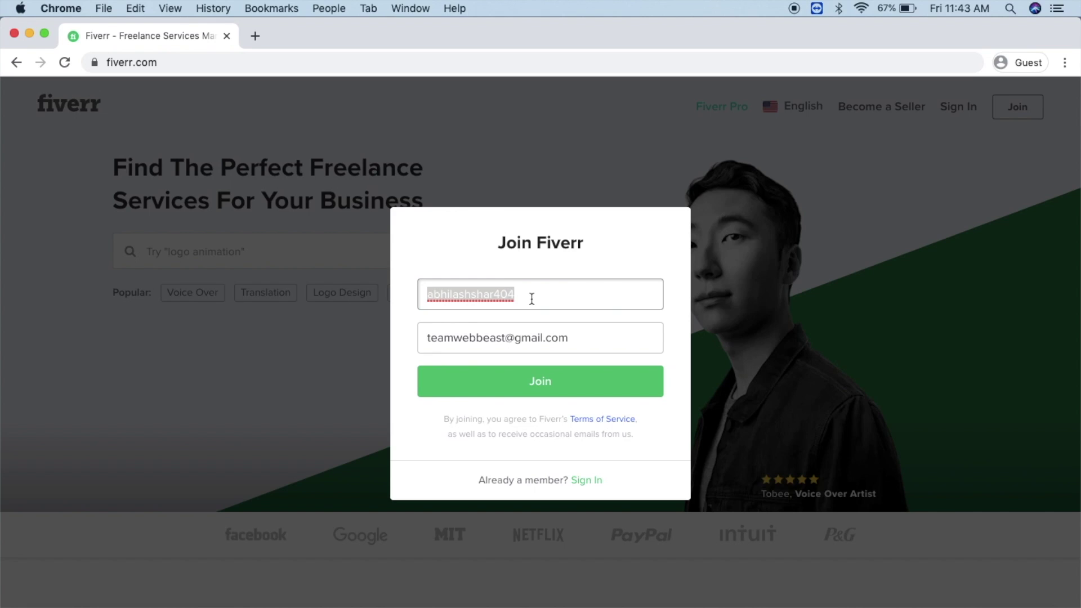
Step: Create the Fiverr account with the entered details
click(552, 382)
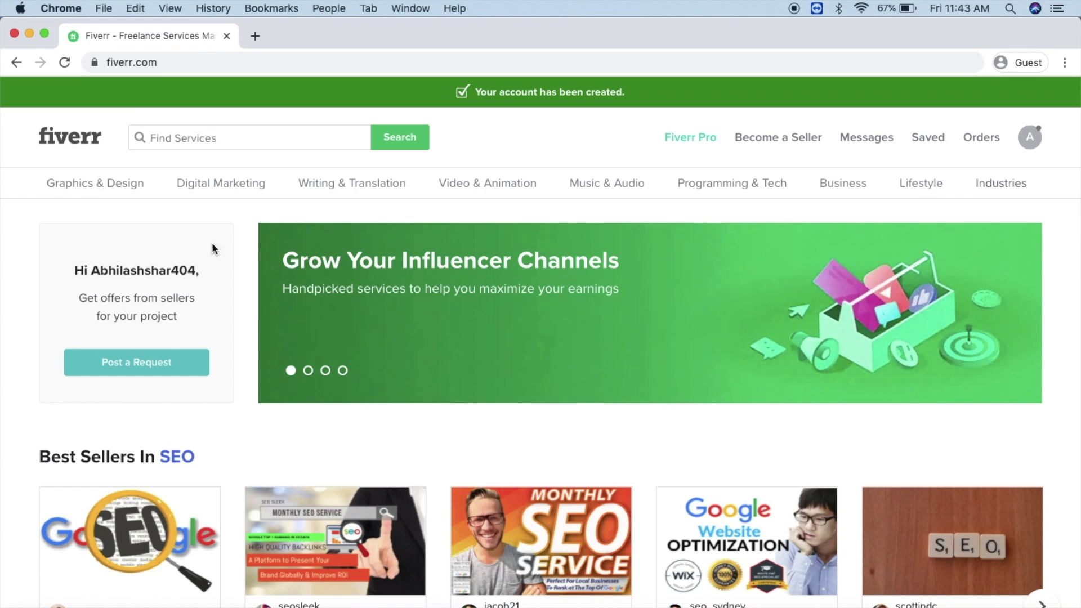
scroll(235, 485, down, 5)
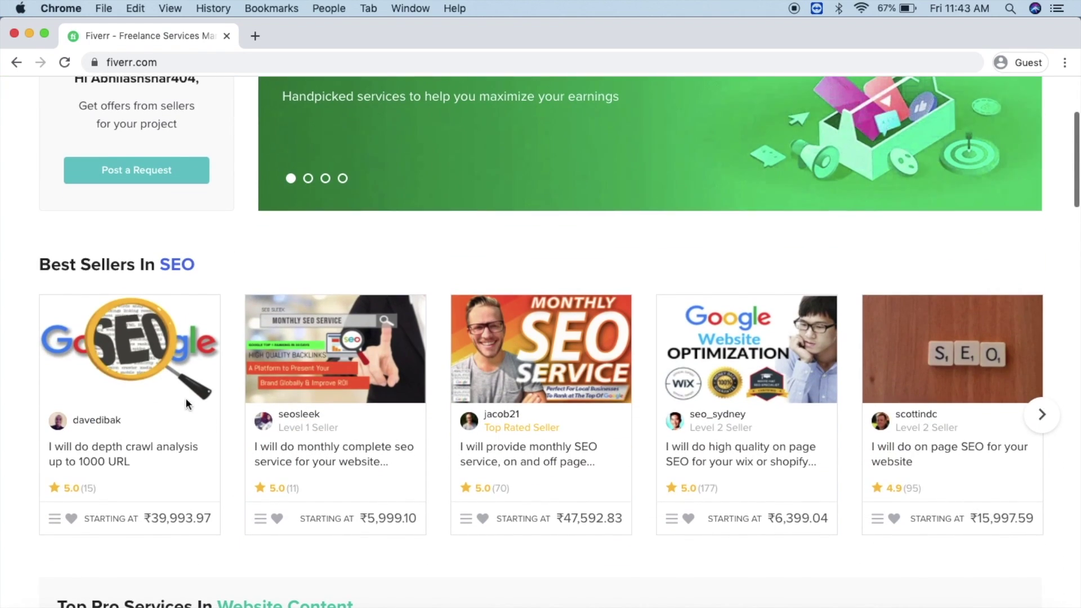
scroll(431, 516, down, 15)
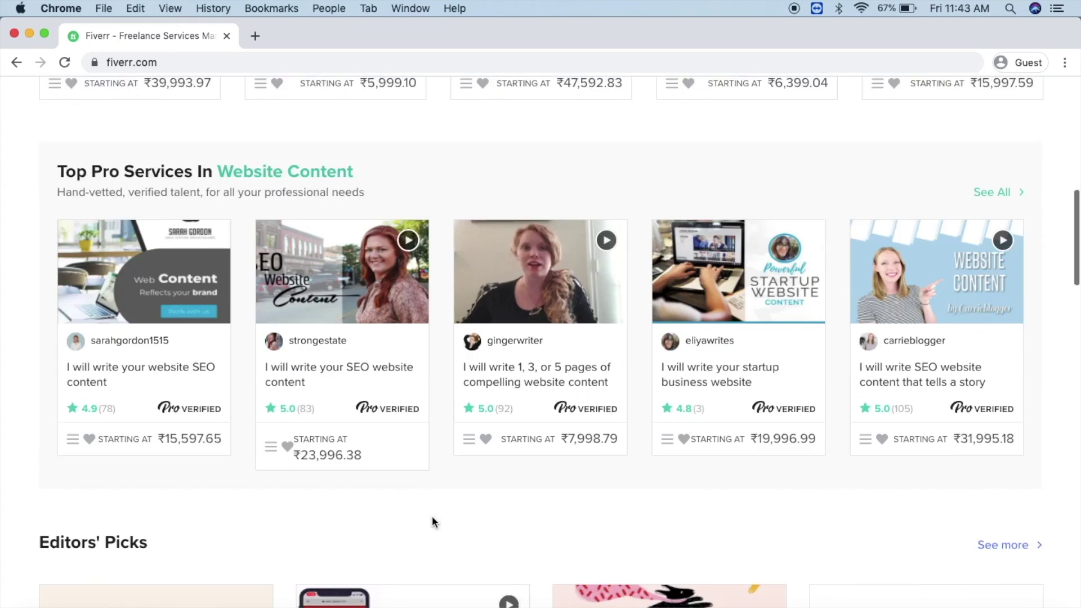
scroll(431, 516, down, 5)
scroll(431, 515, up, 20)
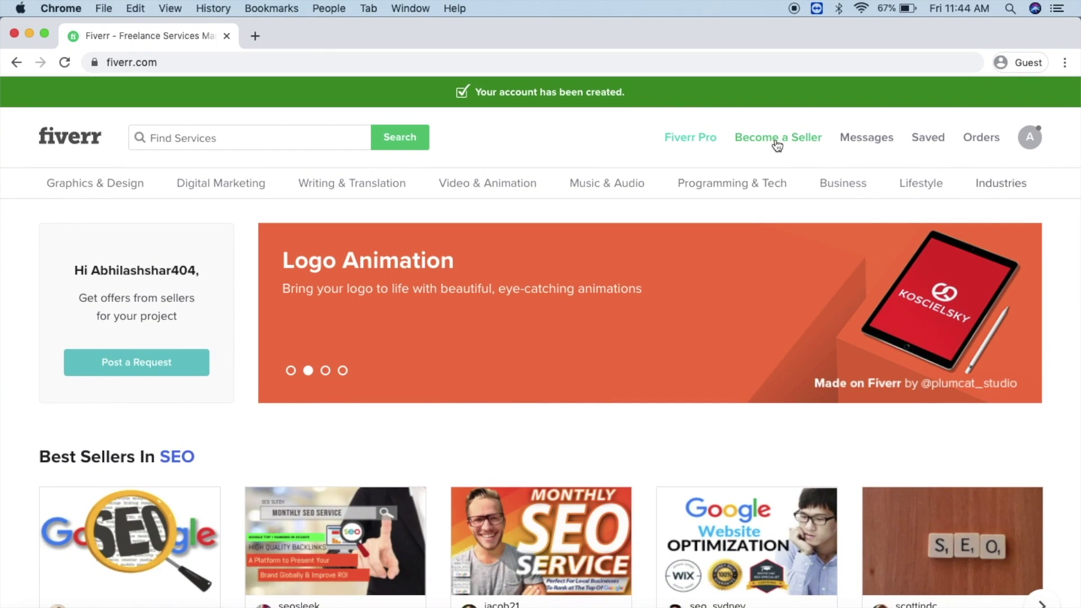
Step: Start becoming a seller and continue through the onboarding overview pages
click(775, 141)
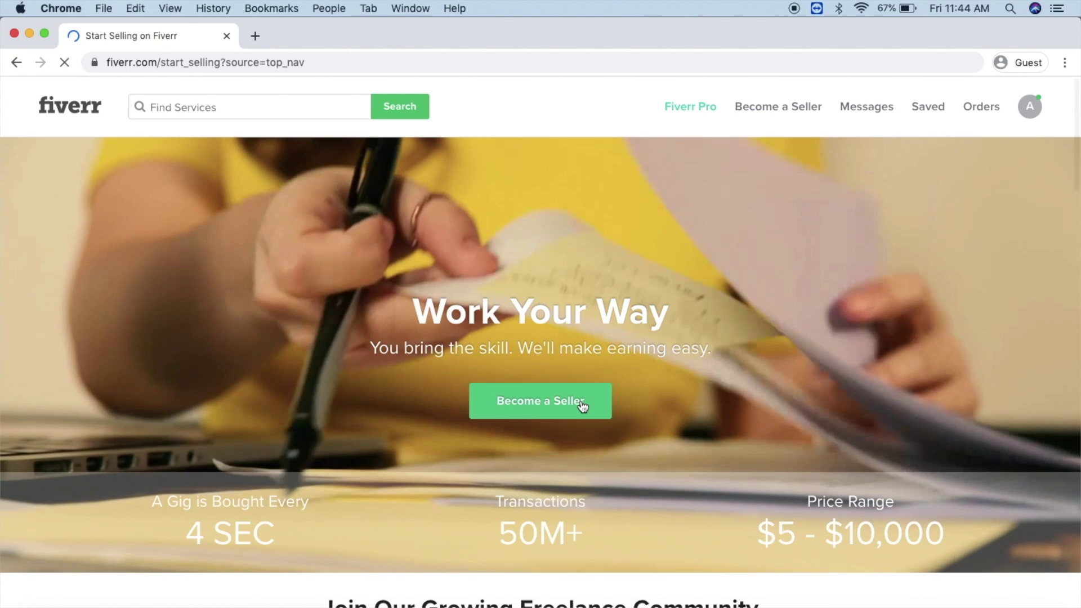
click(582, 404)
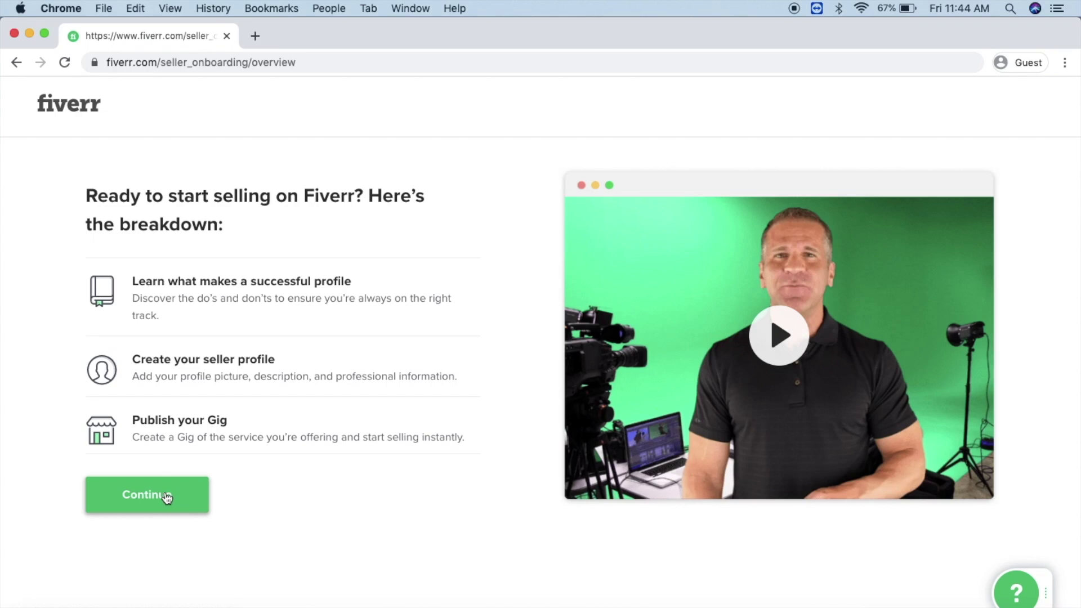
click(154, 500)
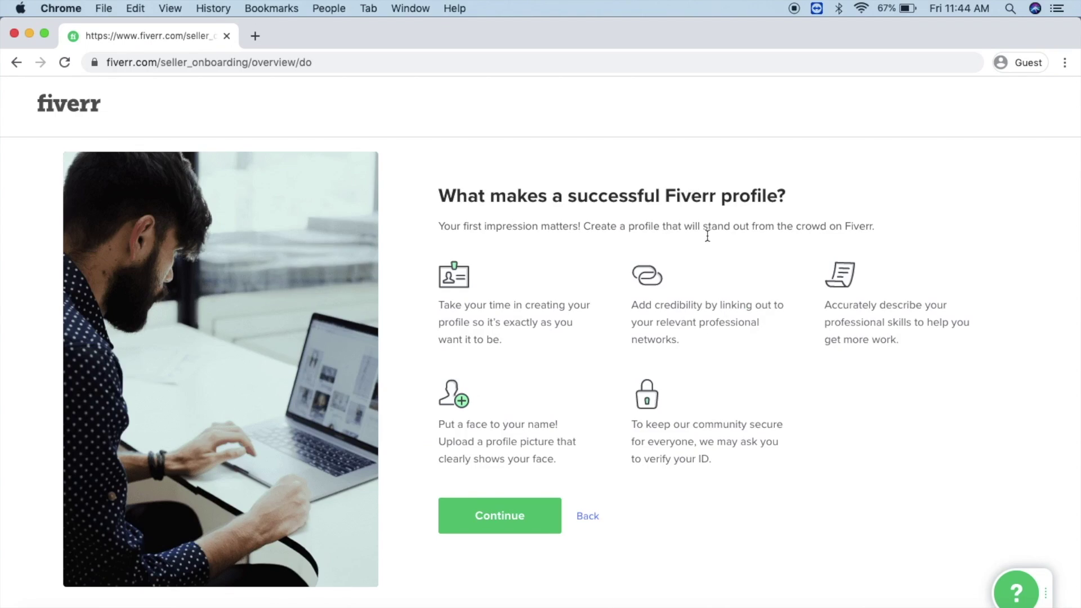
click(506, 515)
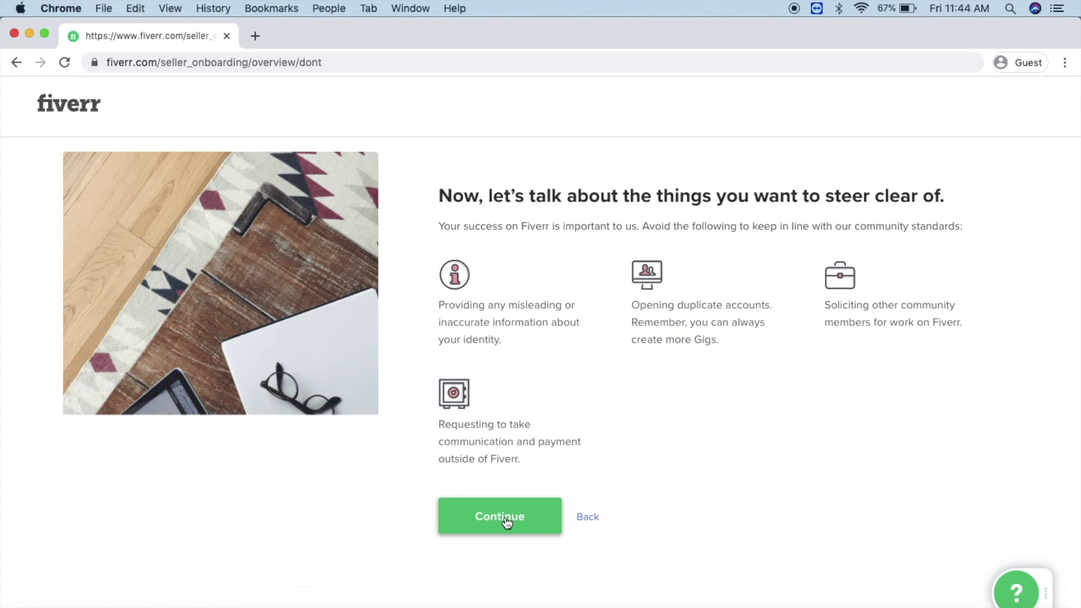
click(507, 521)
Step: Enter the seller's first and last name and begin the profile description
key(Tab)
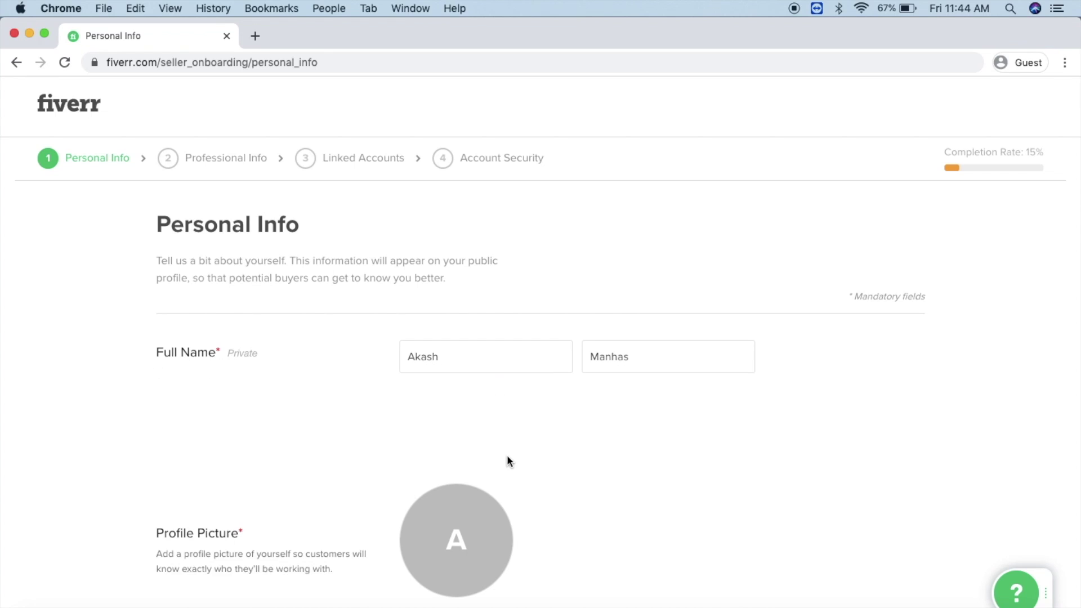
scroll(471, 446, down, 2)
scroll(576, 440, down, 3)
click(526, 471)
text(I will help)
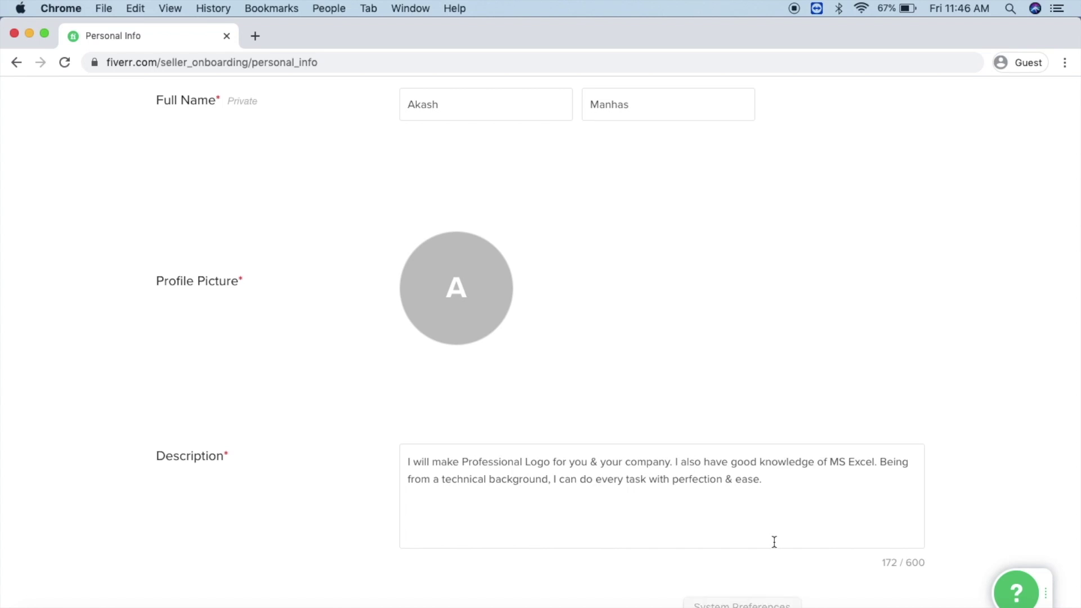
Step: Change the English language level to Fluent
scroll(773, 542, down, 4)
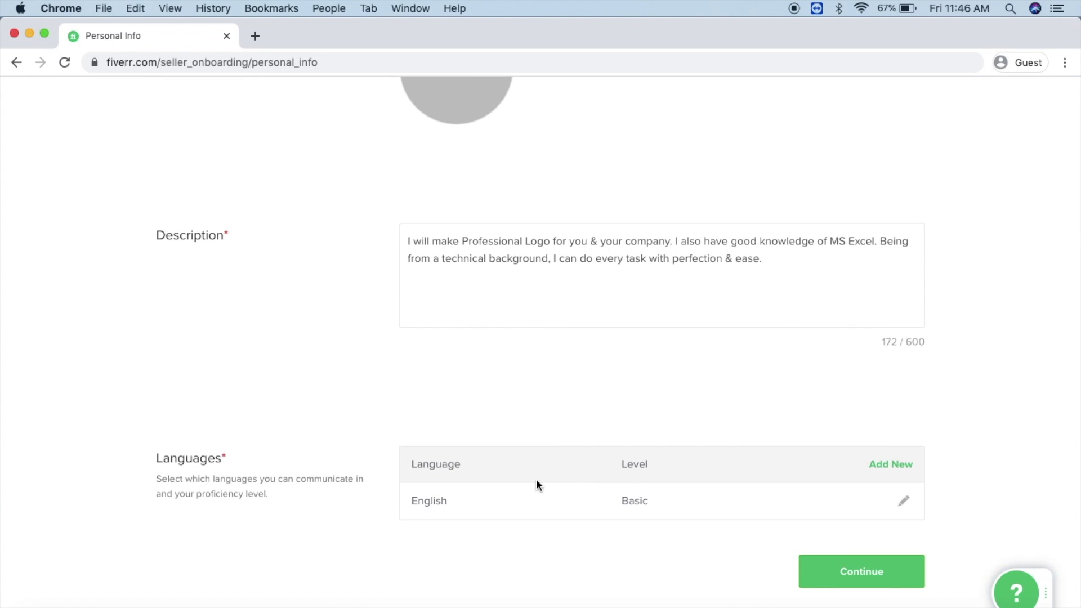
click(906, 505)
scroll(803, 510, down, 2)
click(658, 414)
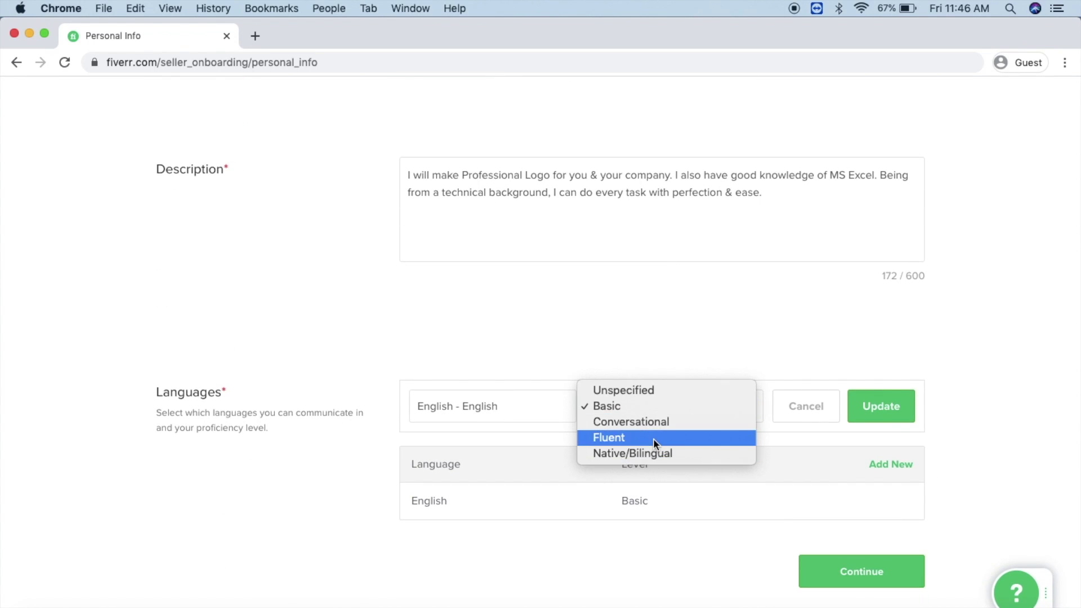
click(653, 441)
click(865, 408)
Step: Add Hindi as a language at Fluent level
click(895, 465)
click(508, 410)
text(Hindi)
click(496, 438)
click(656, 406)
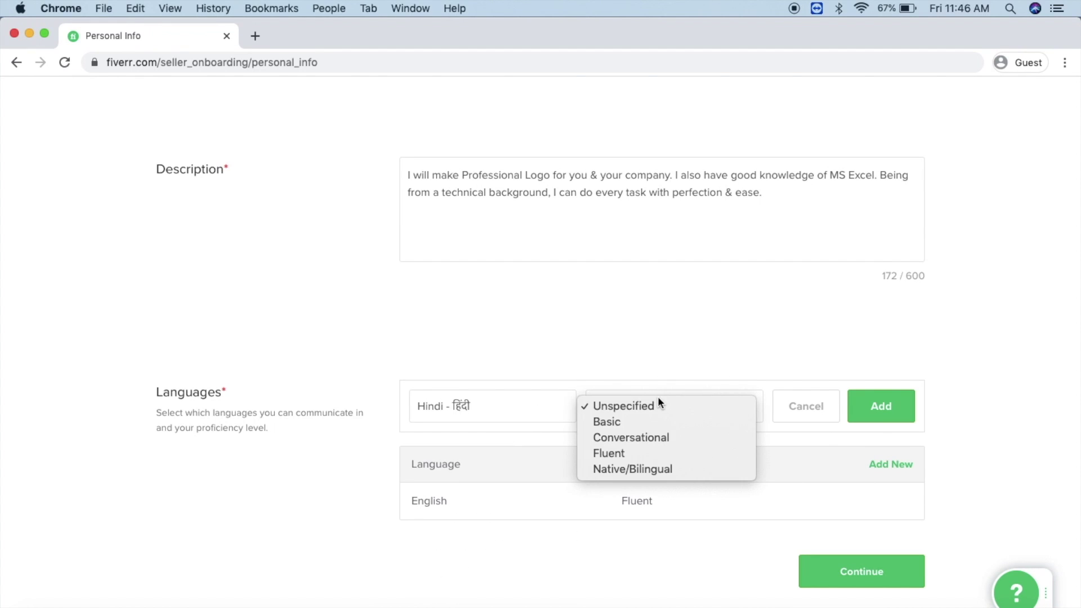
click(676, 451)
click(881, 406)
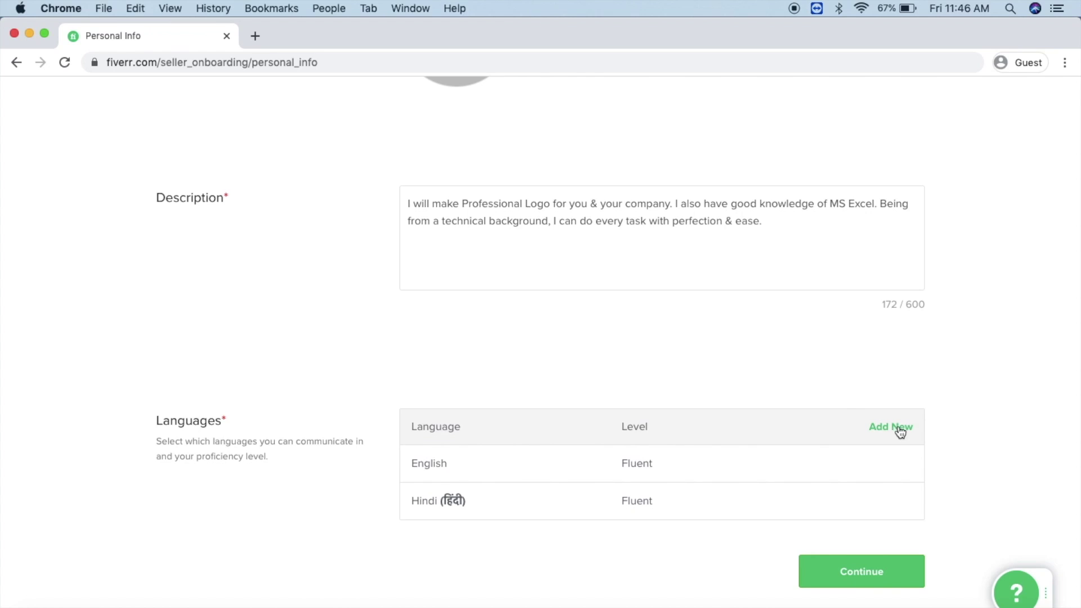
Step: Add Punjabi as a language at Fluent level
click(893, 427)
click(482, 415)
text(Punj)
click(450, 435)
click(656, 406)
click(657, 449)
click(870, 407)
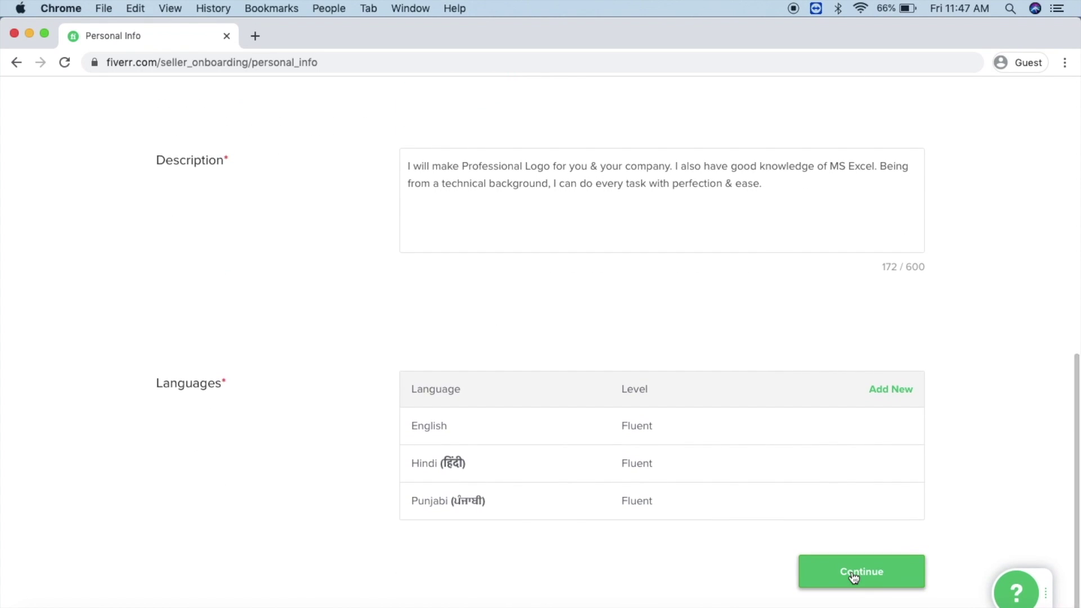
Step: Set the occupation to Digital Marketing, from 2015 to 2020
click(839, 579)
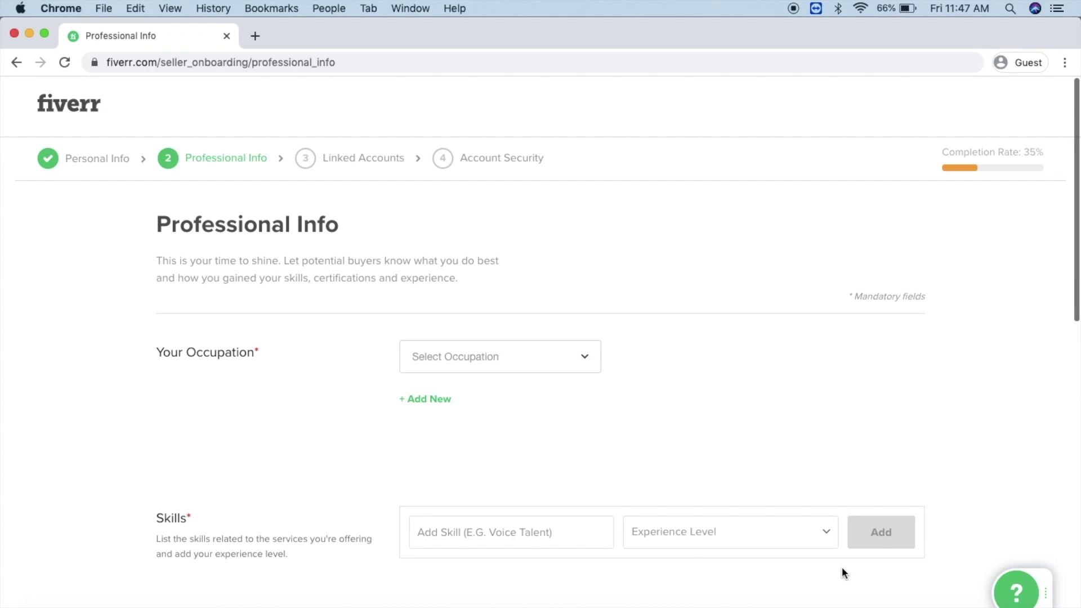
click(566, 353)
click(460, 398)
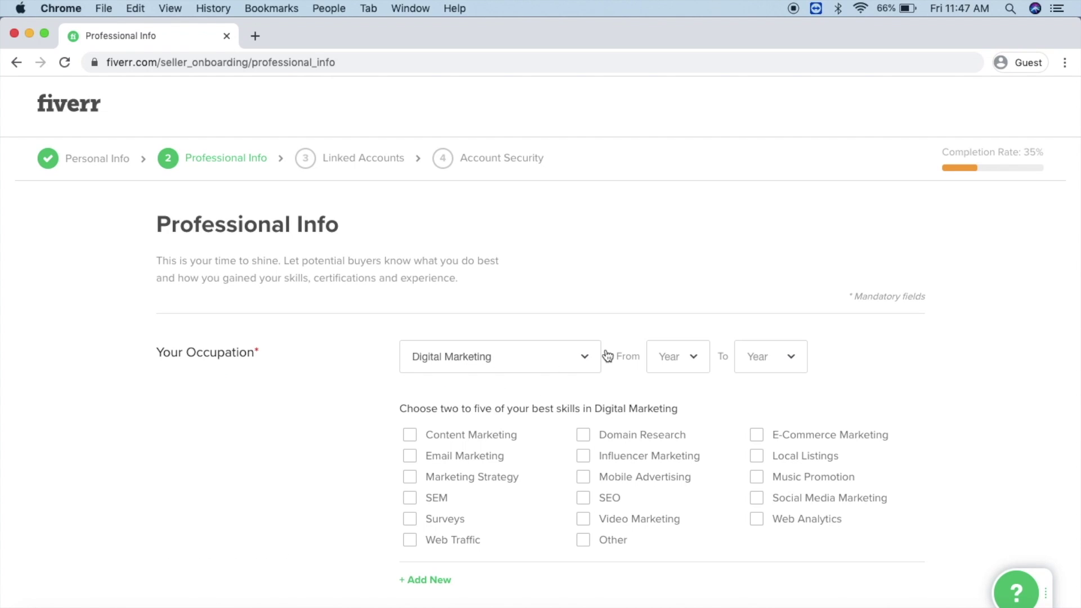
click(692, 362)
scroll(683, 422, down, 2)
click(683, 432)
click(802, 362)
click(777, 393)
Step: Add Domain Research, Influencer Marketing and Photo Editing (Intermediate) skills, plus a website
click(584, 436)
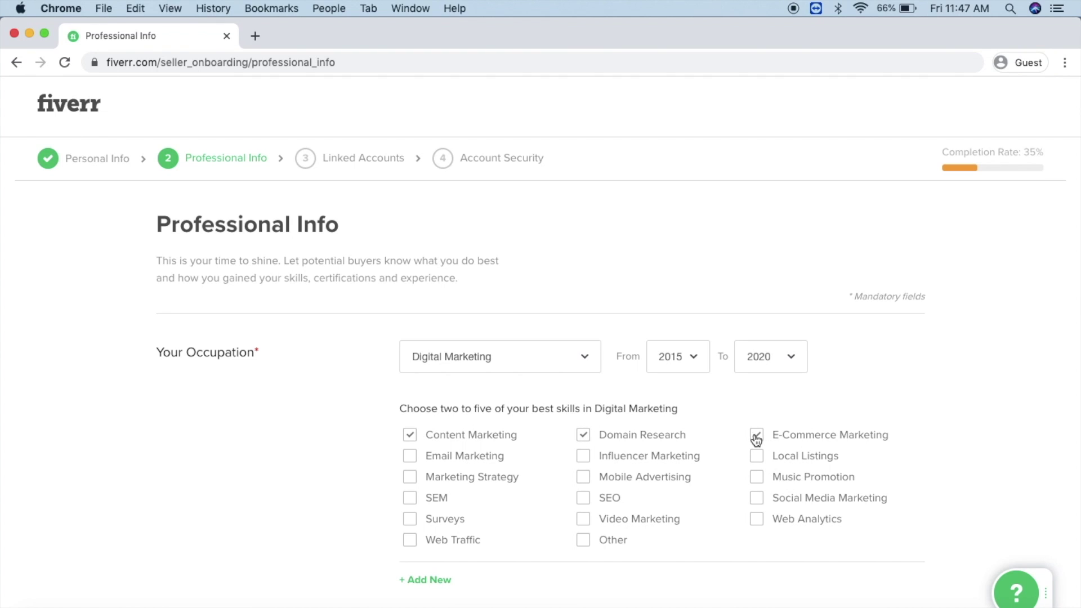
click(587, 460)
scroll(759, 524, down, 6)
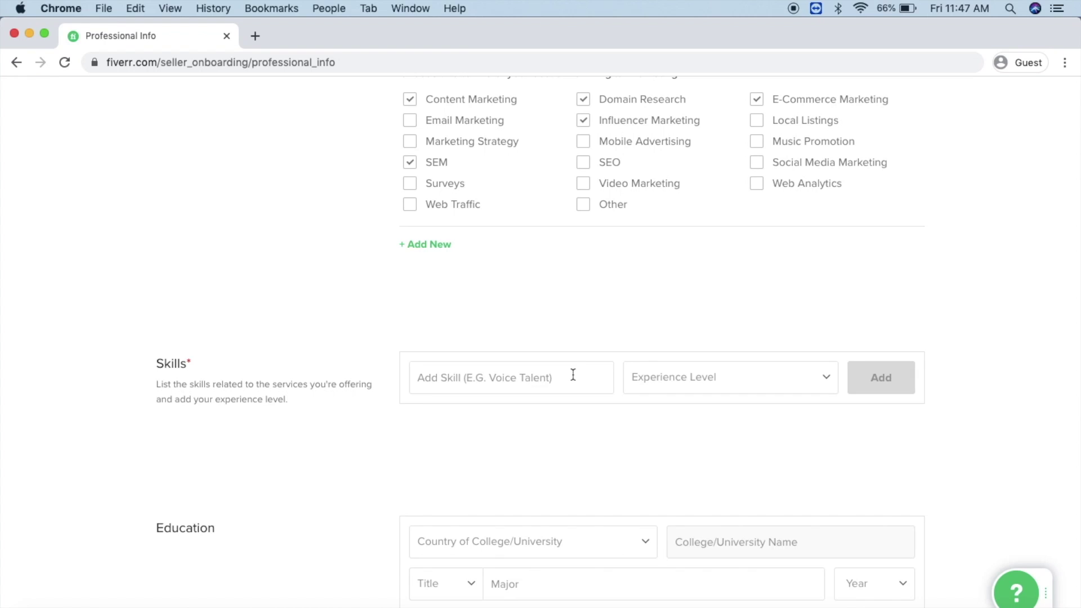
click(572, 374)
text(Photo Edit)
click(484, 488)
click(670, 385)
click(672, 393)
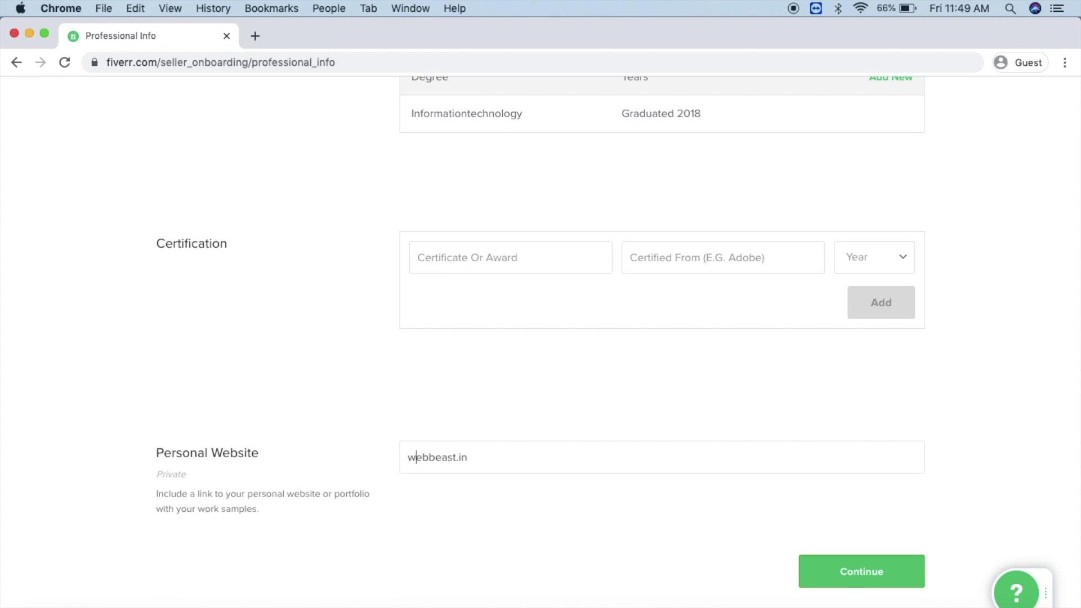
text(https://)
click(915, 588)
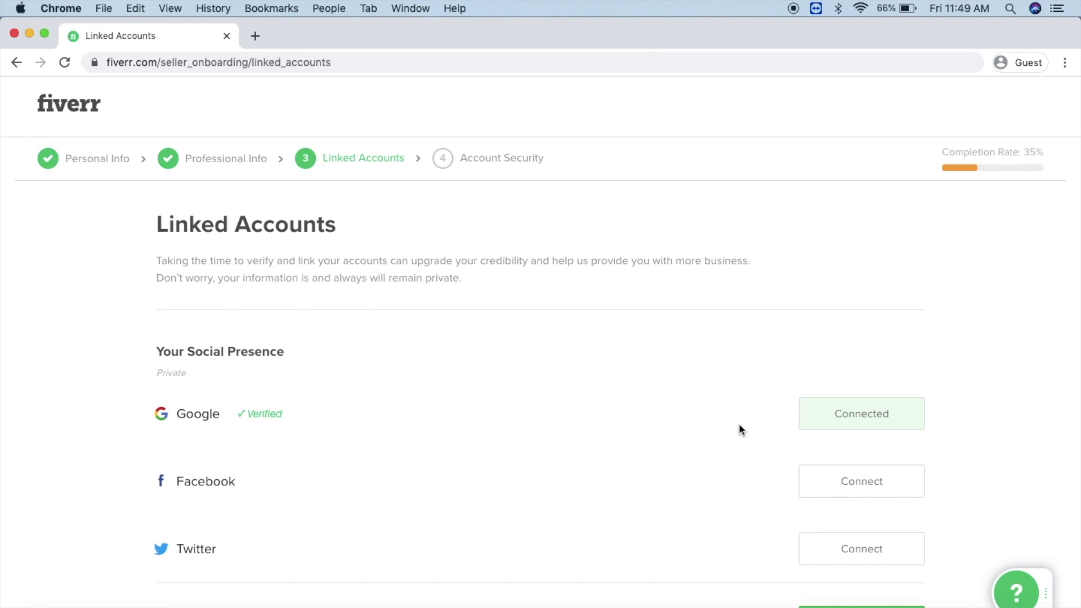
Step: Move past Linked Accounts and enter a phone number for verification
scroll(739, 426, down, 2)
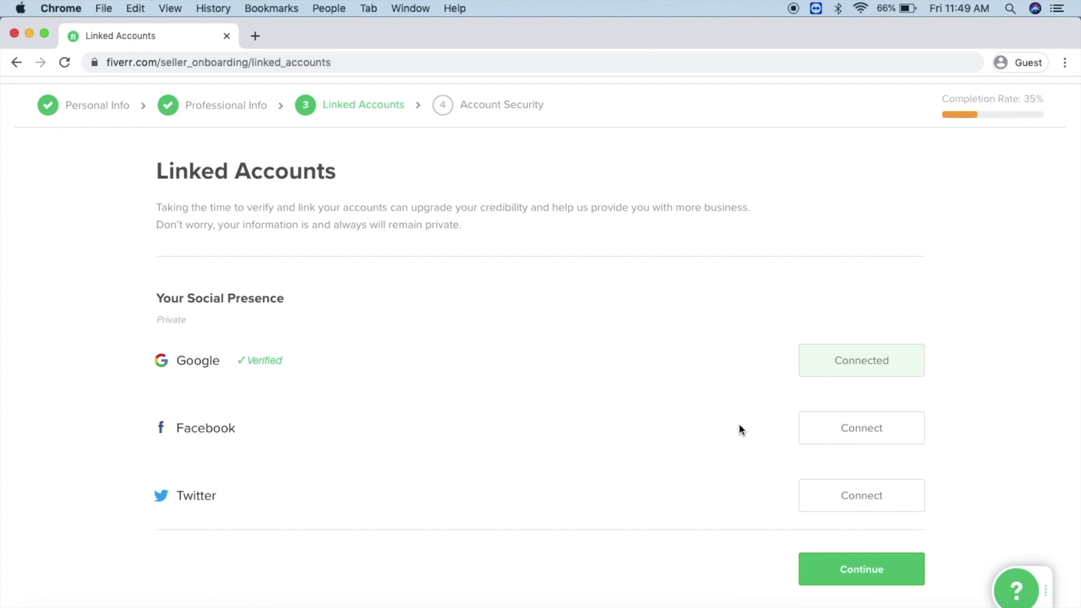
click(883, 586)
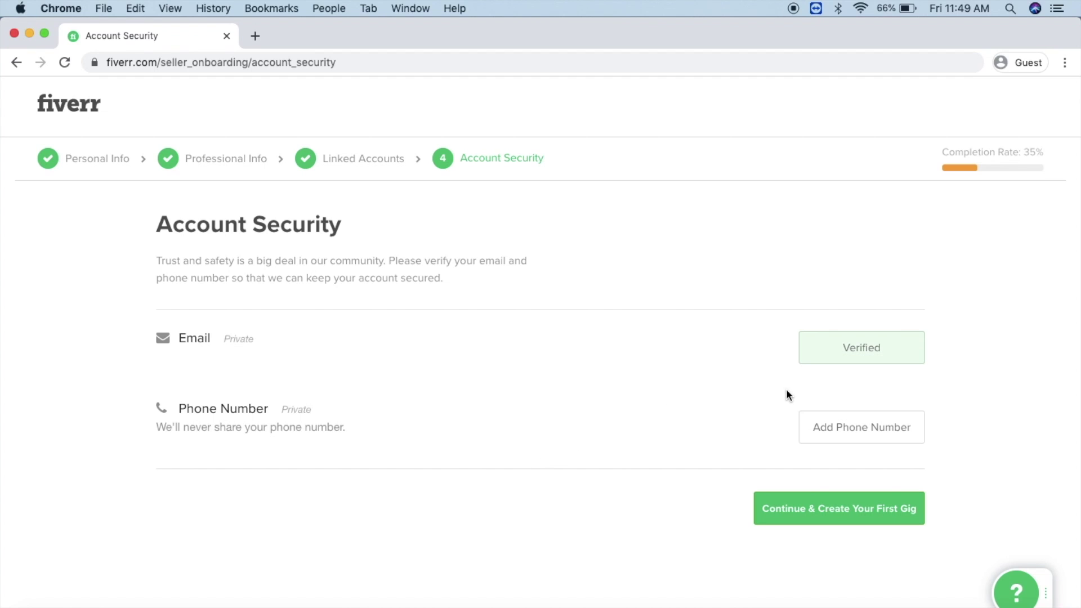
click(858, 432)
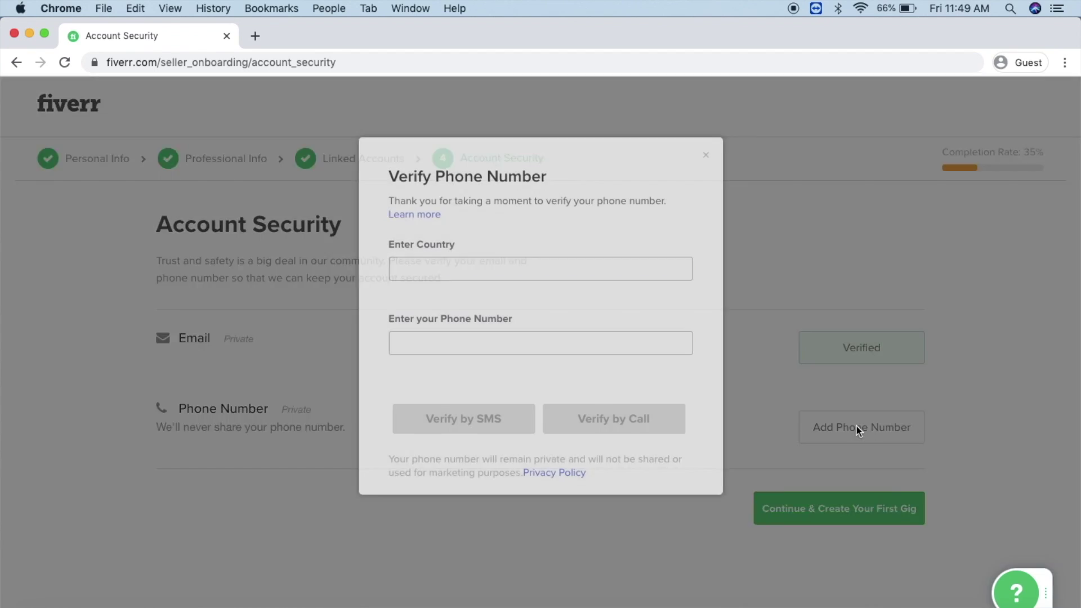
click(509, 263)
click(483, 341)
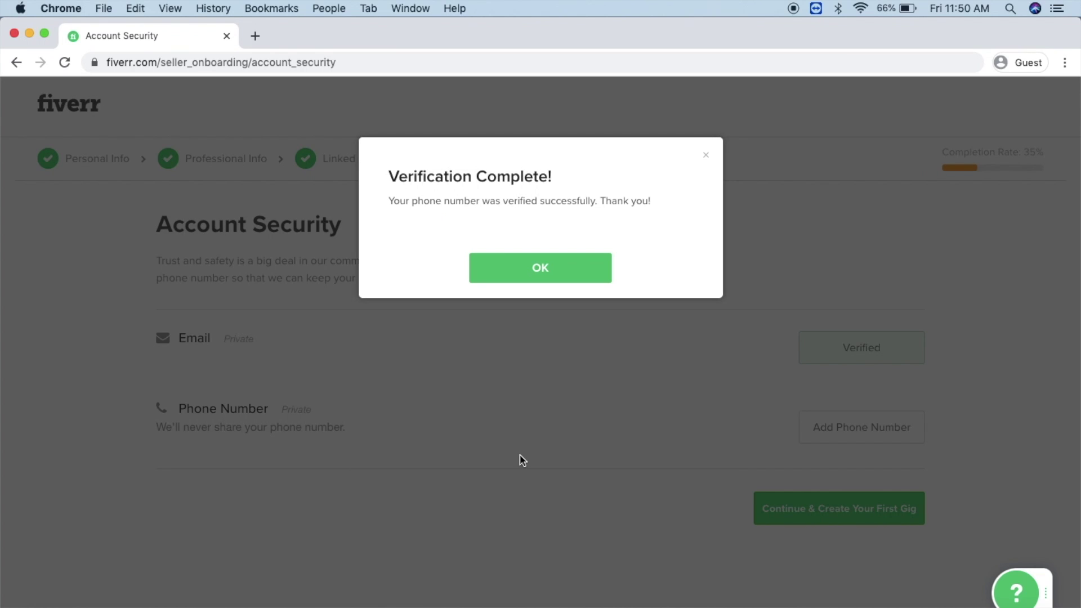
Step: Confirm the verification and finish seller onboarding to start a gig
click(522, 460)
click(878, 509)
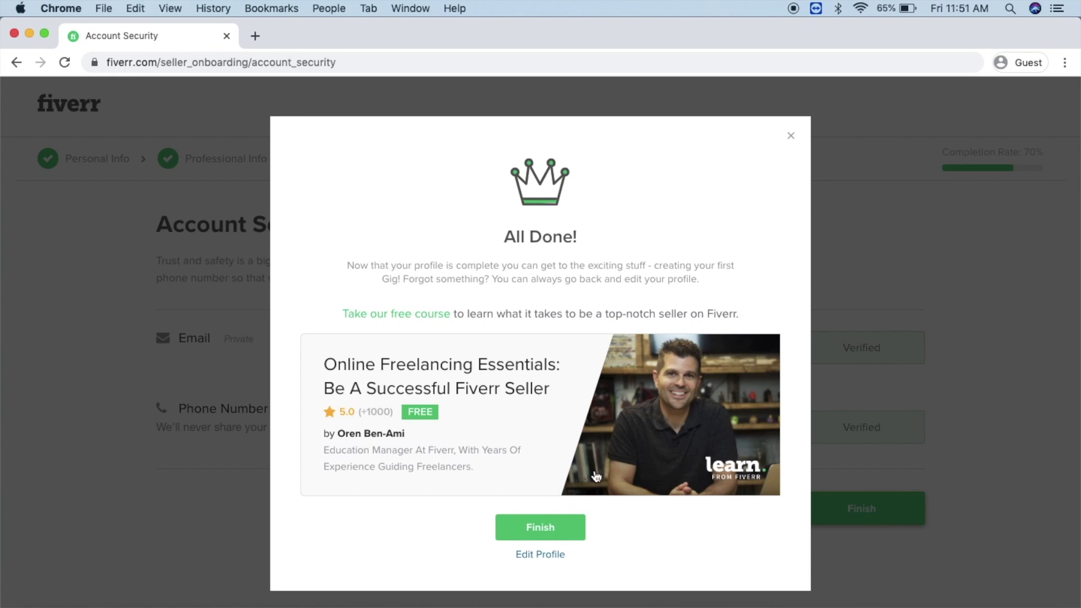
click(552, 528)
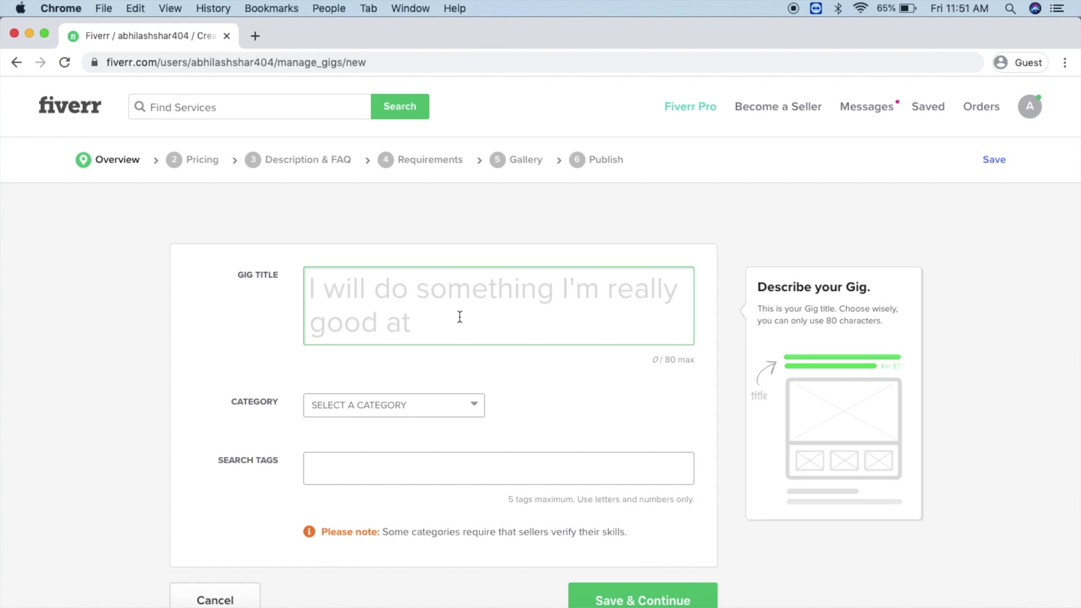
Step: Title the gig 'Make Professional Logo for You'
text(I)
key(BackSpace)
text(Make Professional Logo)
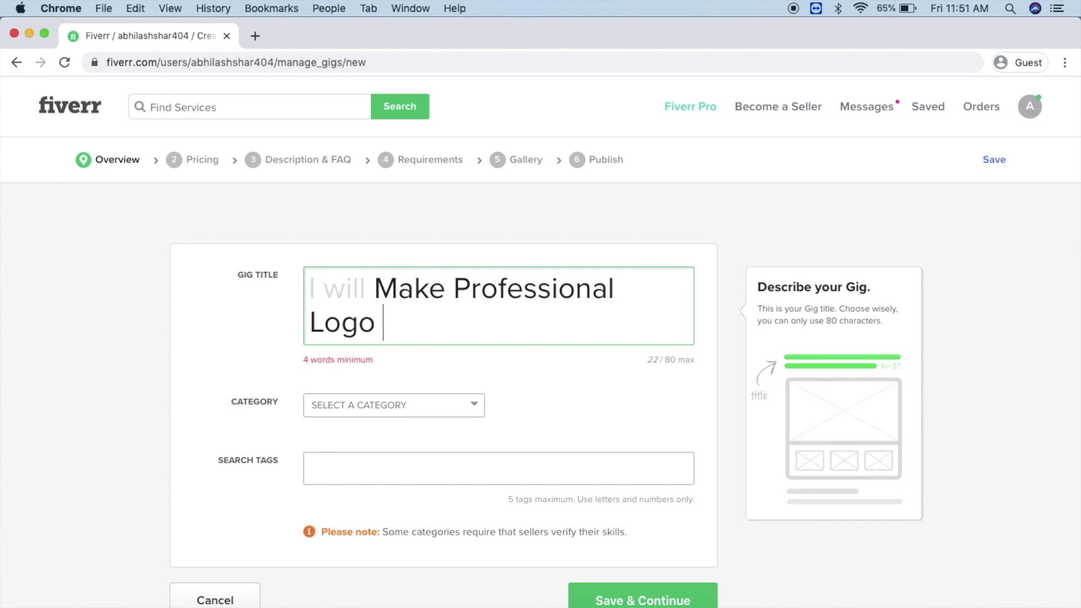
text( for You)
Step: Categorize the gig as Graphics & Design > Photoshop Editing with Background Removal
click(437, 414)
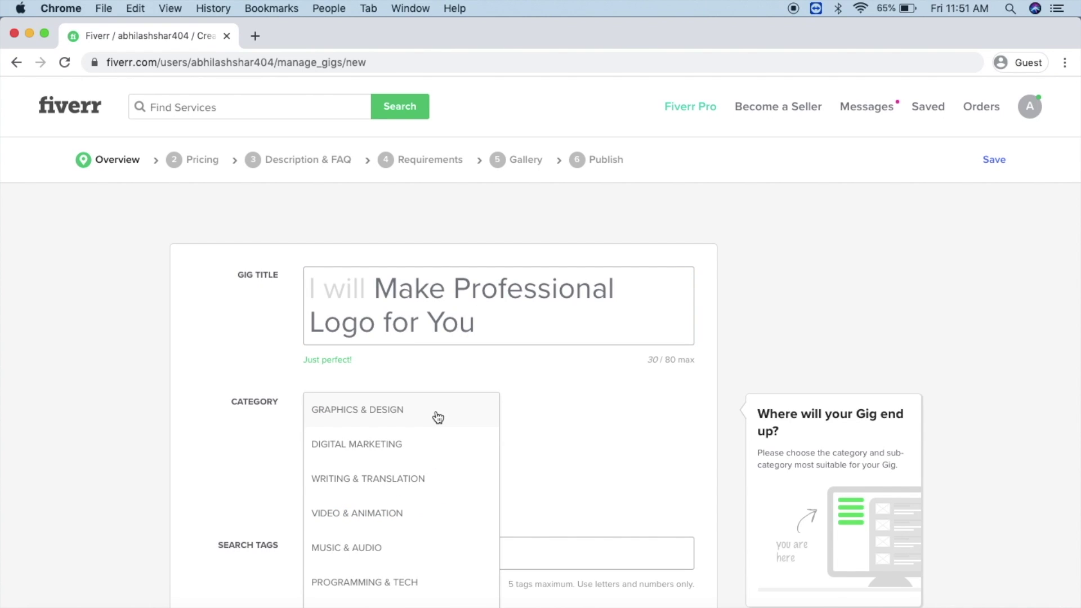
click(438, 416)
click(580, 414)
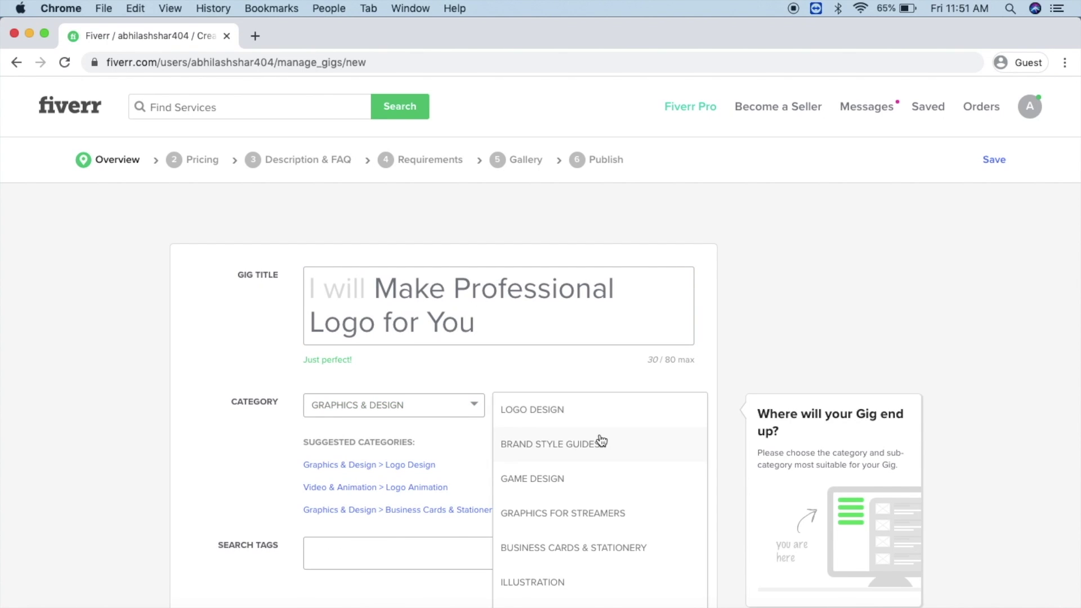
scroll(595, 464, down, 10)
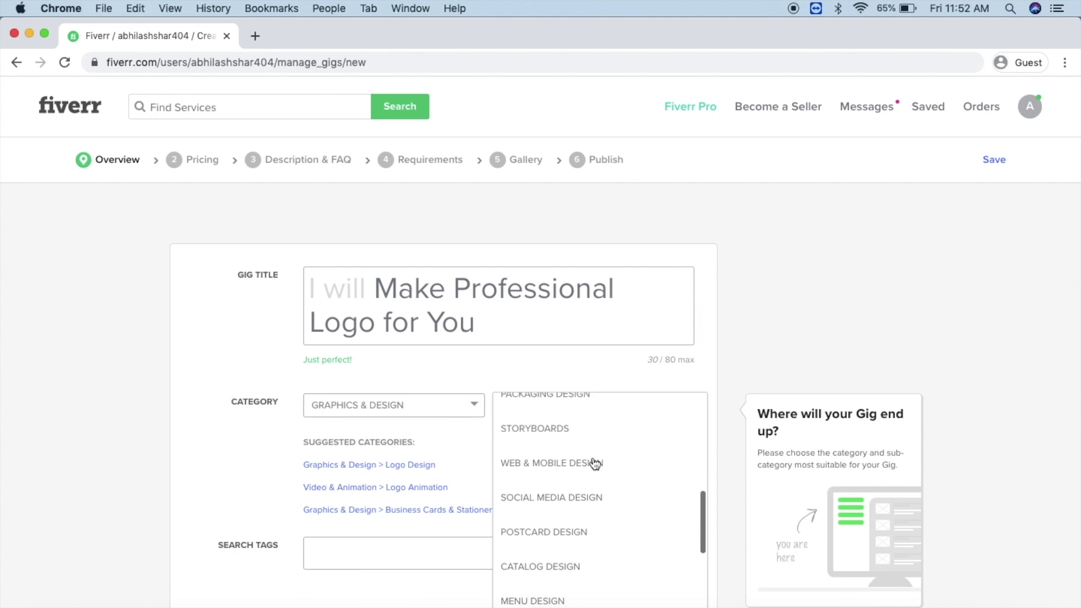
scroll(596, 464, down, 5)
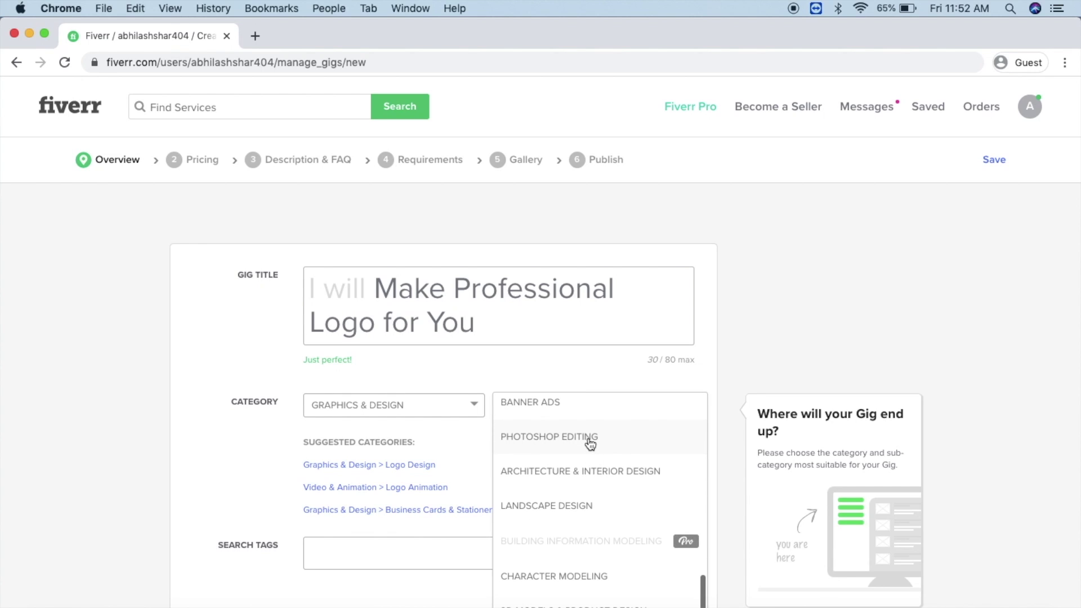
scroll(590, 444, down, 6)
scroll(590, 444, up, 8)
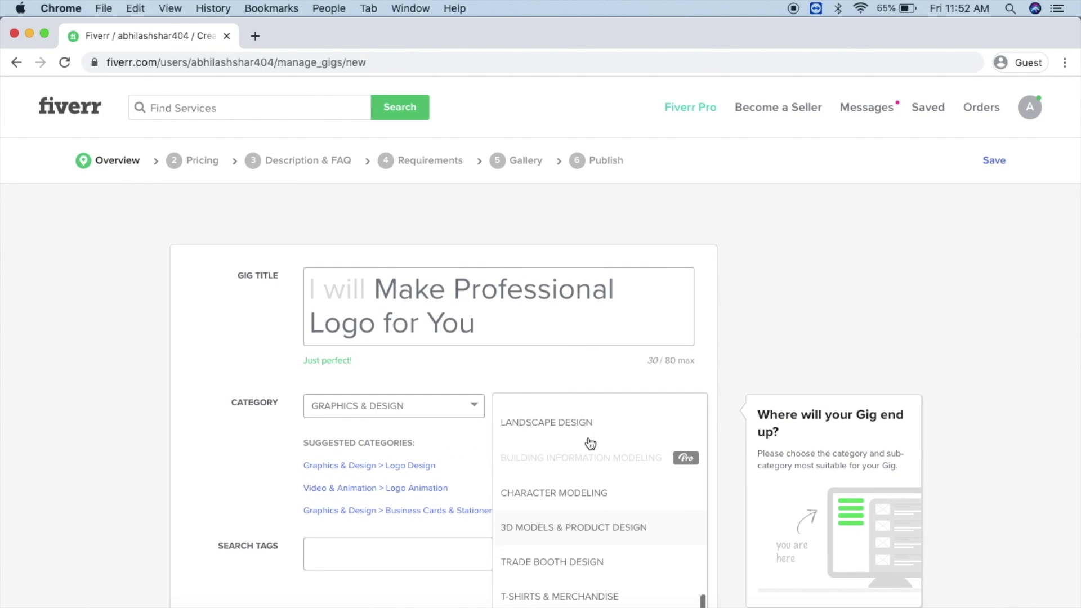
scroll(589, 443, up, 3)
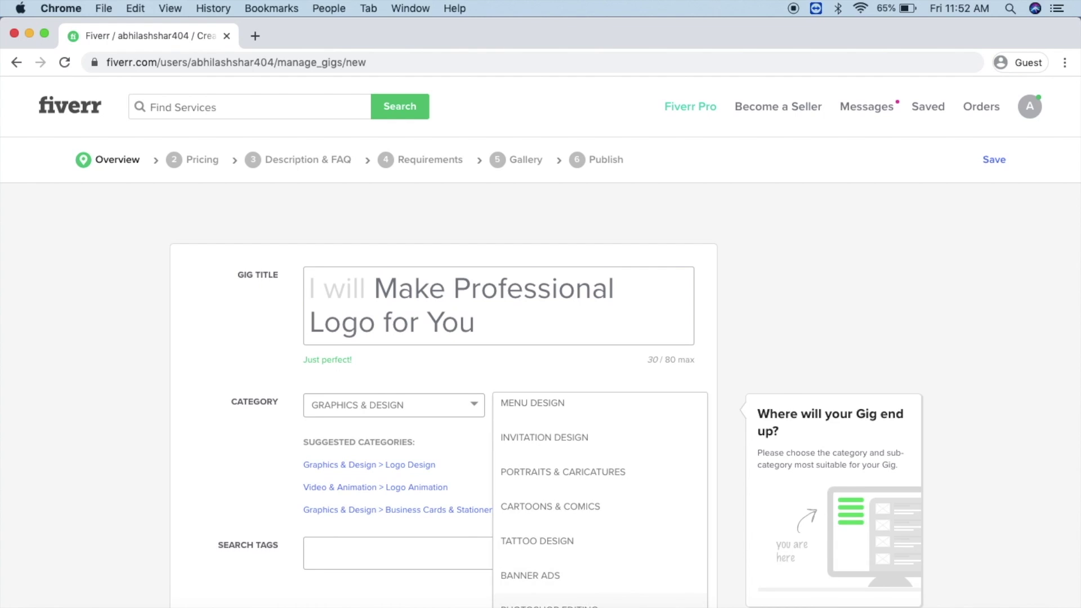
click(563, 602)
scroll(424, 552, down, 4)
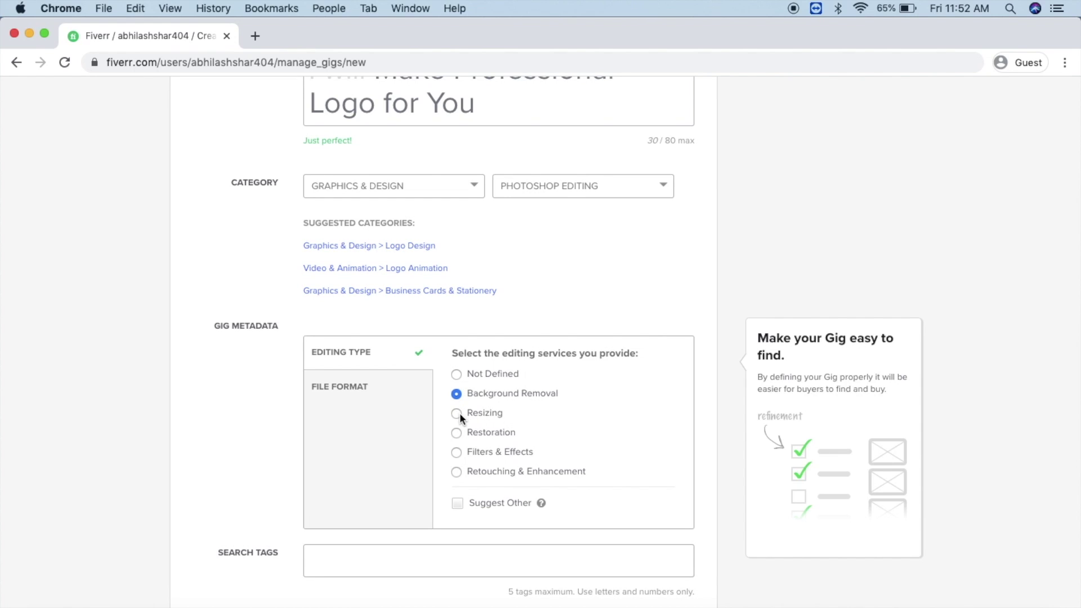
click(457, 393)
Step: Add search tags image editing, photo editing and photo retouching, then save the overview
click(398, 558)
text(image editing)
key(Return)
text(photo editing)
key(Return)
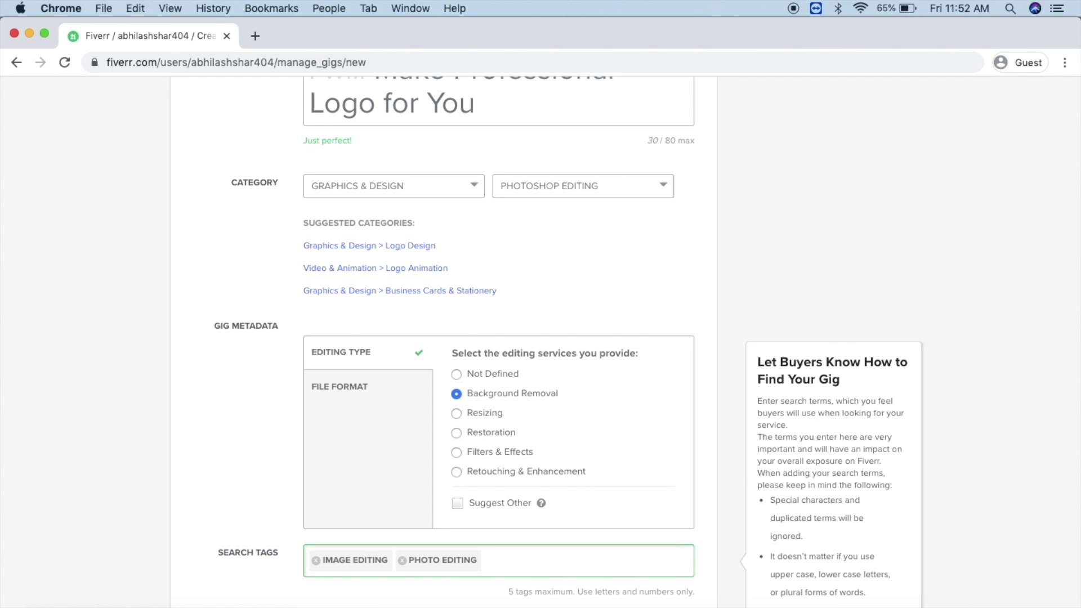
text(image eff)
key(BackSpace)
key(BackSpace)
key(BackSpace)
scroll(485, 554, down, 3)
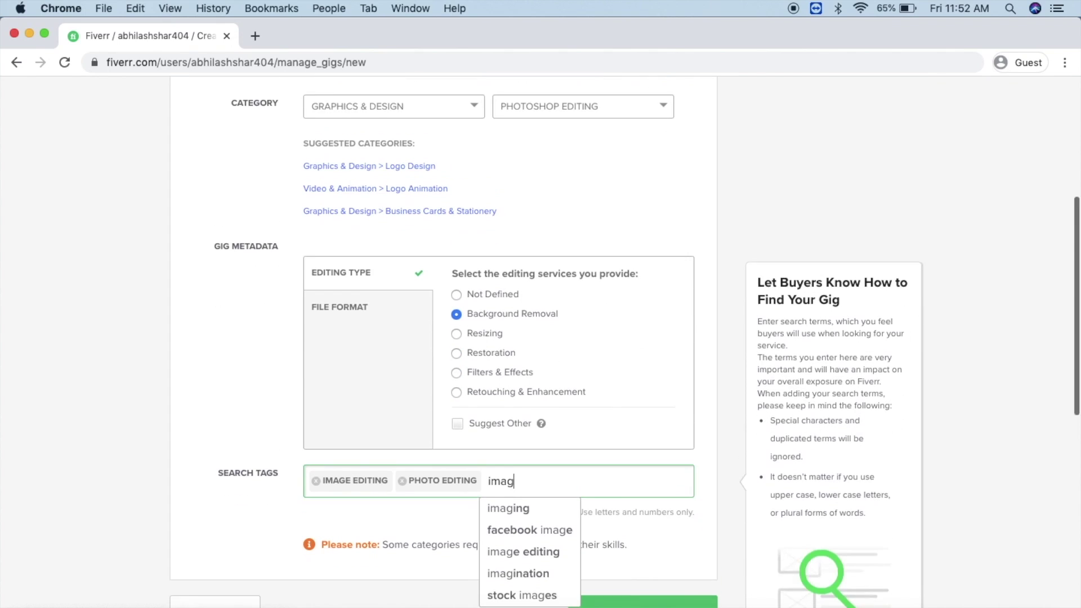
key(BackSpace)
key(BackSpace)
key(BackSpace)
text(photo)
click(545, 509)
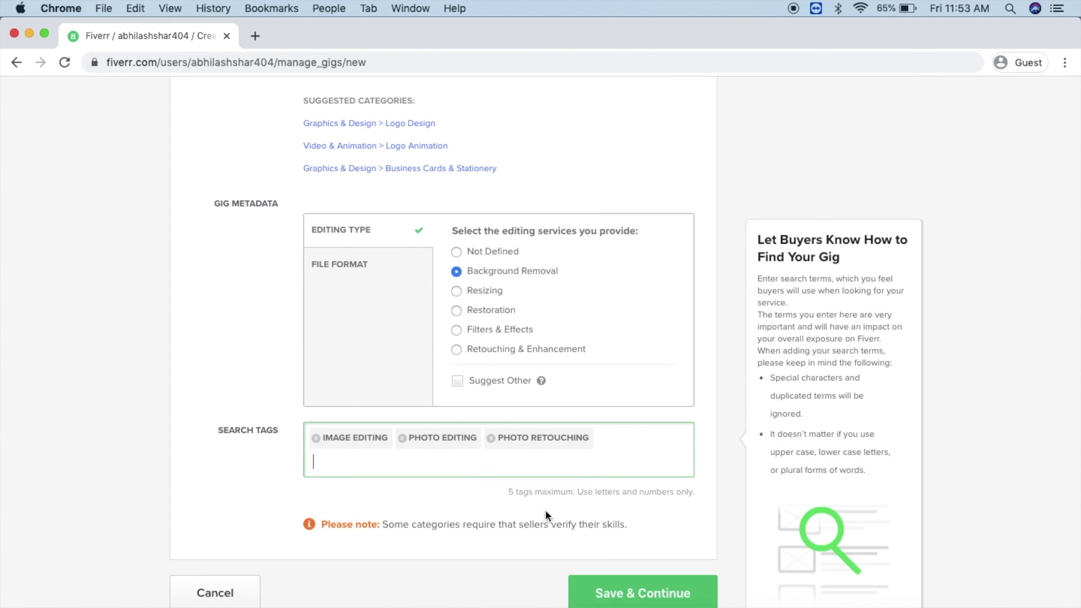
scroll(564, 492, down, 2)
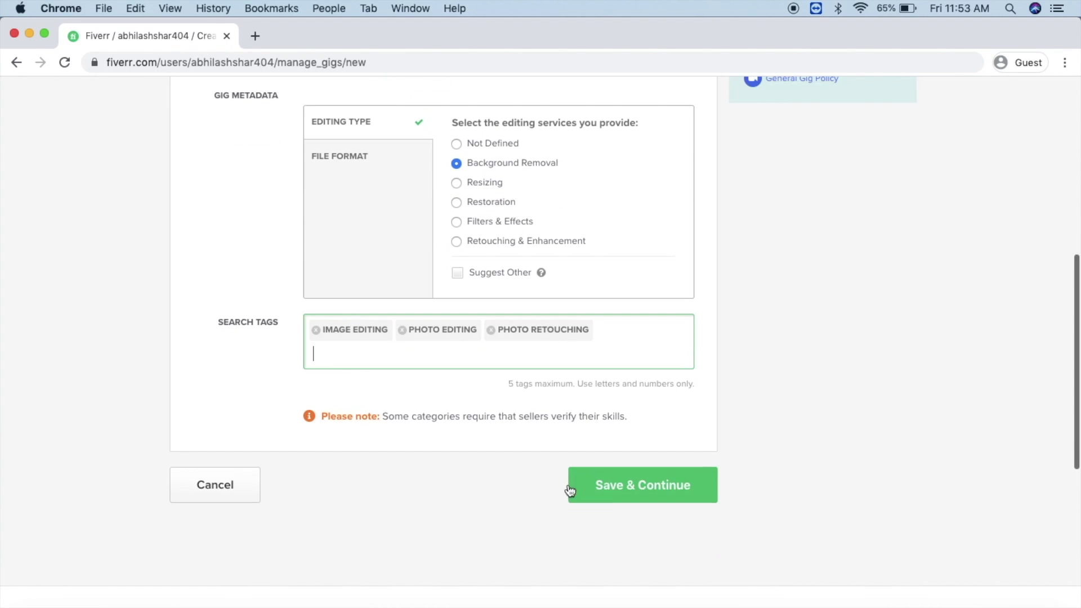
click(676, 485)
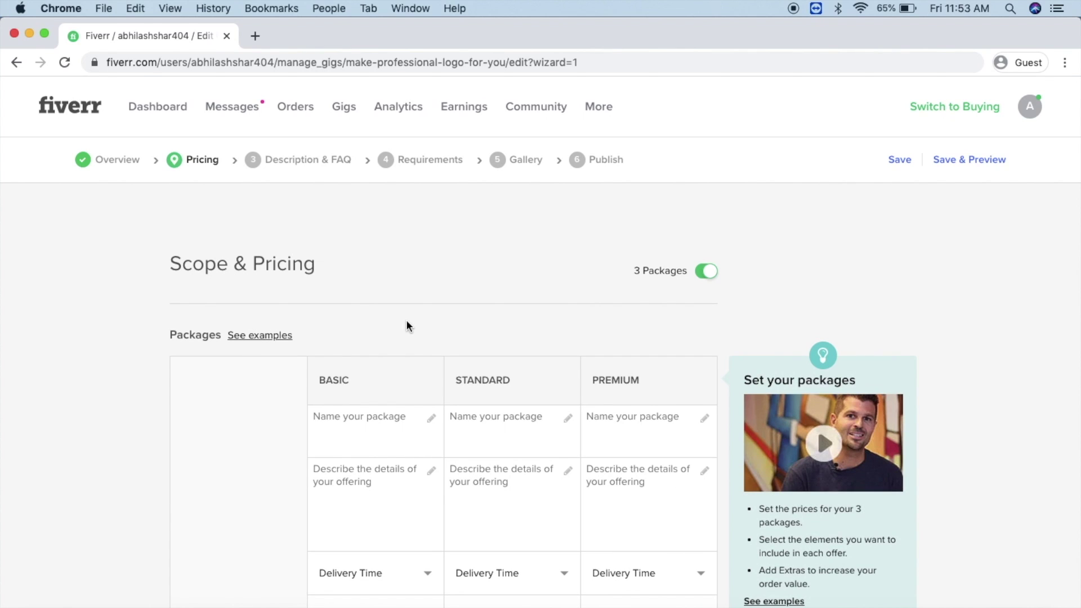
Step: Name the Basic package 'Basic Editing' and set it to 1 image
scroll(407, 320, down, 3)
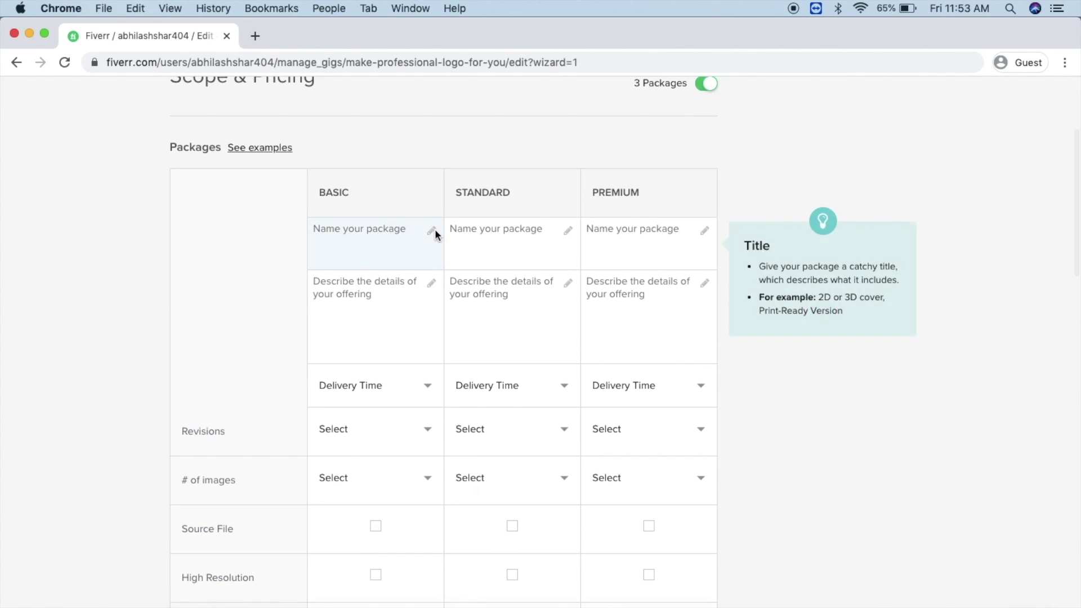
click(382, 243)
text(Basic Editing)
click(397, 295)
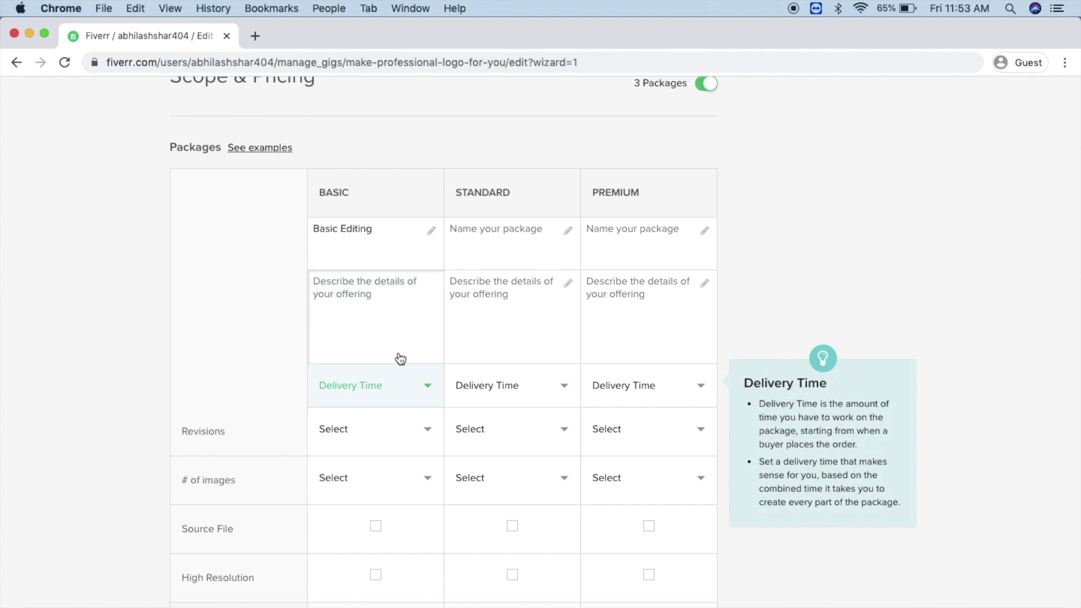
scroll(384, 300, down, 2)
click(401, 434)
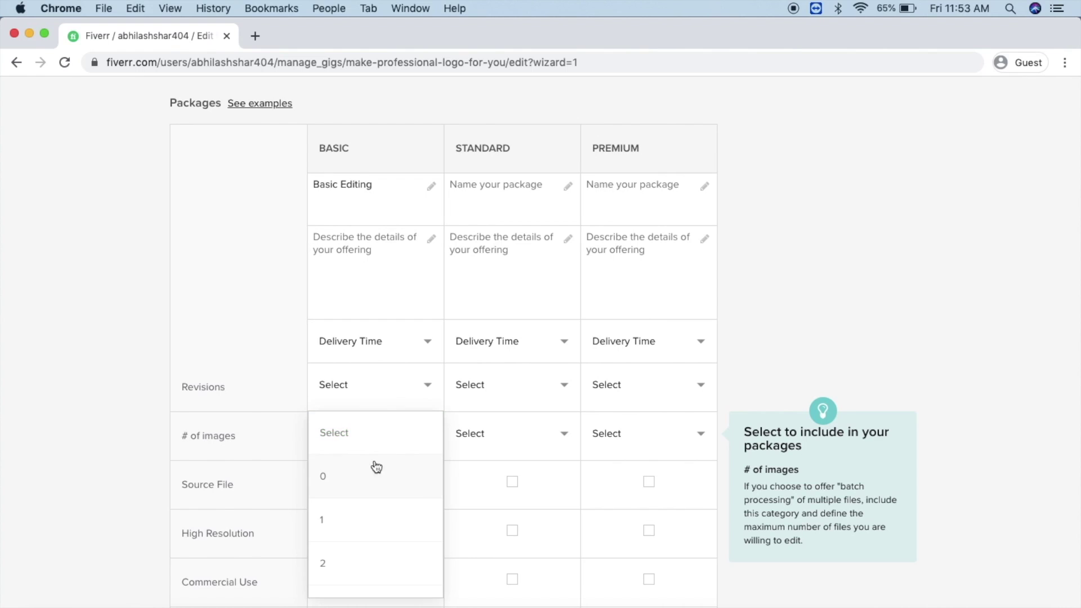
scroll(366, 530, down, 3)
scroll(365, 523, up, 3)
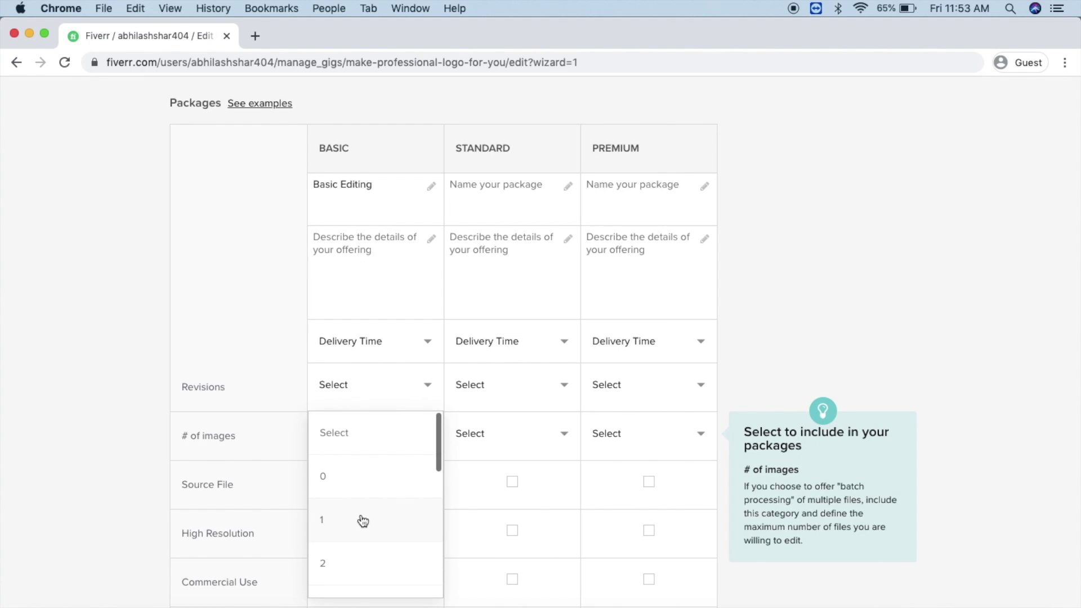
click(364, 520)
Step: Price Basic at $5 with commercial use and high resolution, described 'I will remove Background from the image'
scroll(362, 519, down, 5)
scroll(362, 517, up, 2)
click(394, 466)
click(371, 450)
click(377, 393)
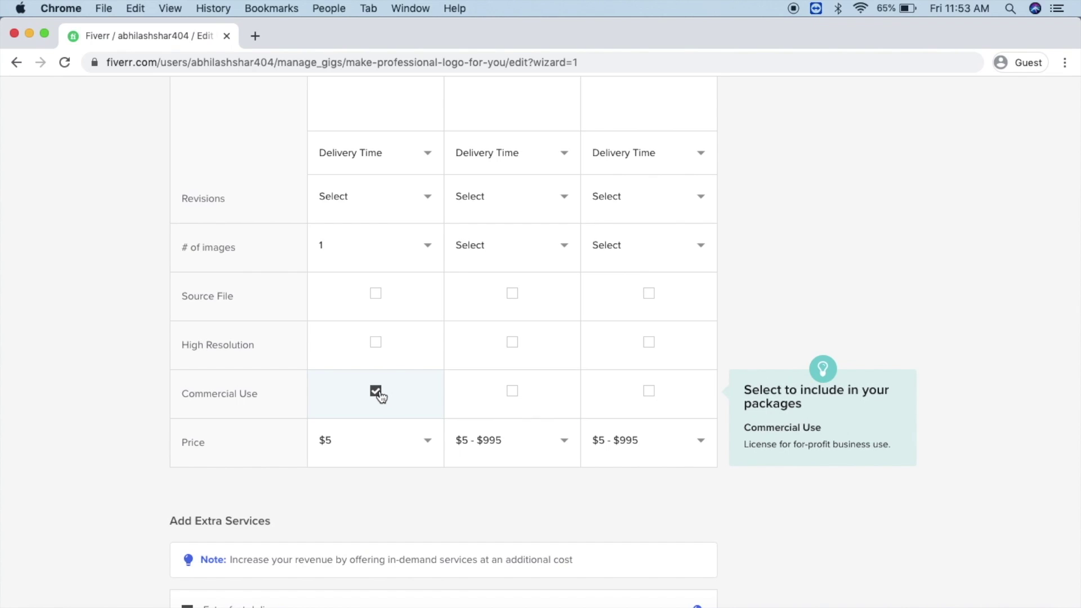
click(375, 342)
scroll(377, 297, up, 3)
click(376, 296)
text(I will remove)
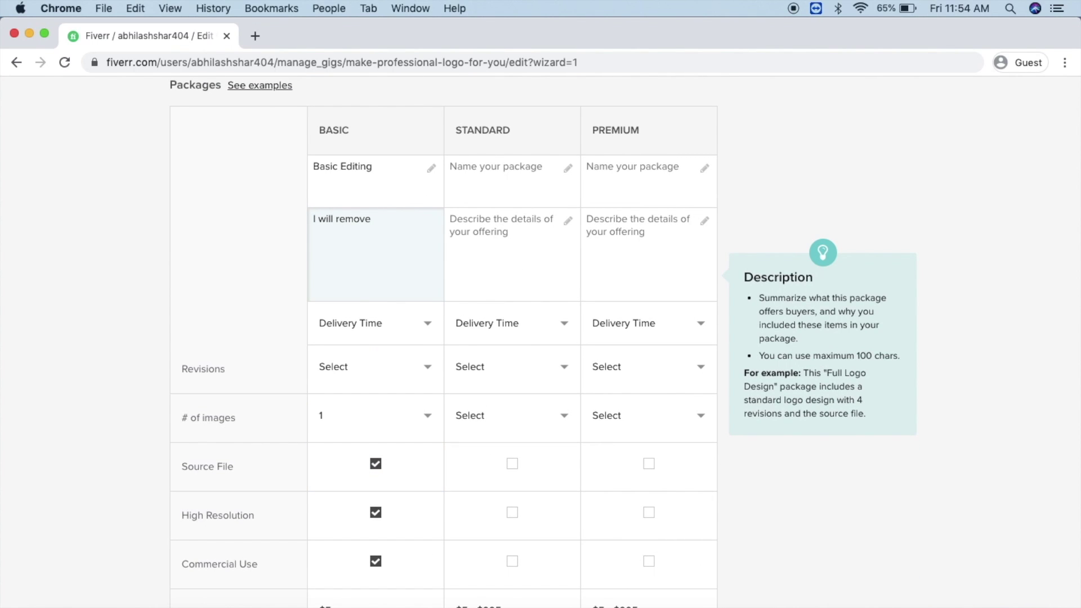
text( Background from the image)
Step: Name the Standard package 'Standard Editing' and write its description, correcting 'background'
click(498, 185)
text(Stan)
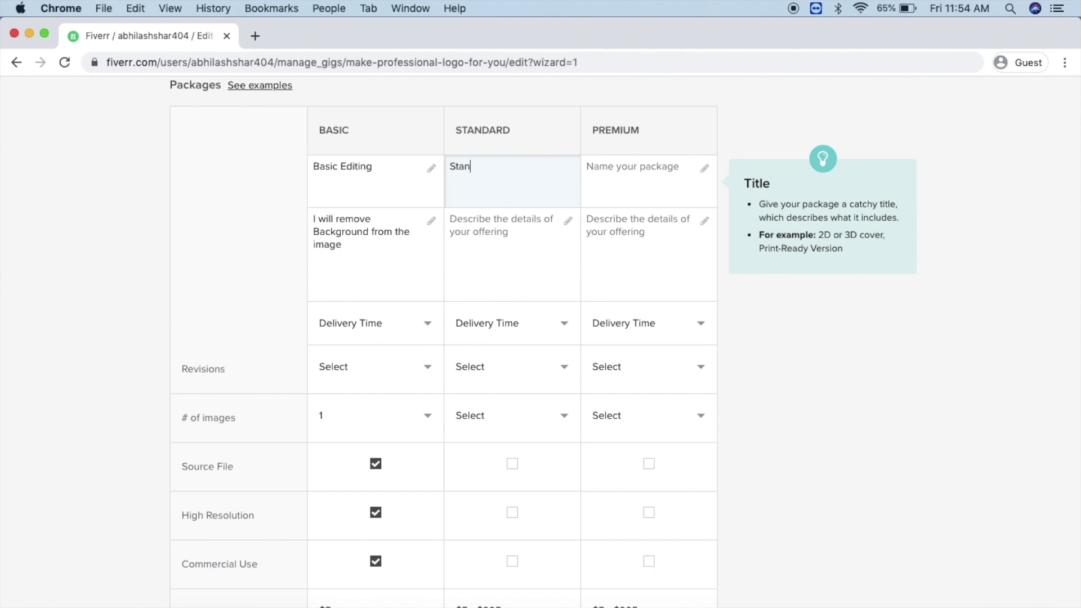
text(dard Editing)
click(507, 241)
text(I will remove backgroung with)
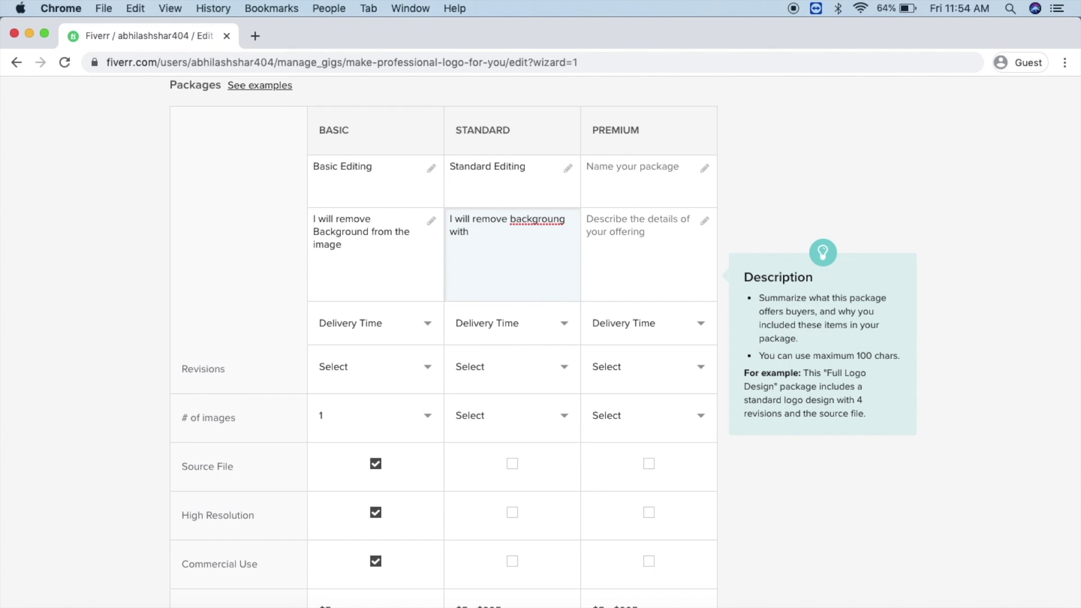
right_click(543, 223)
click(566, 225)
click(526, 331)
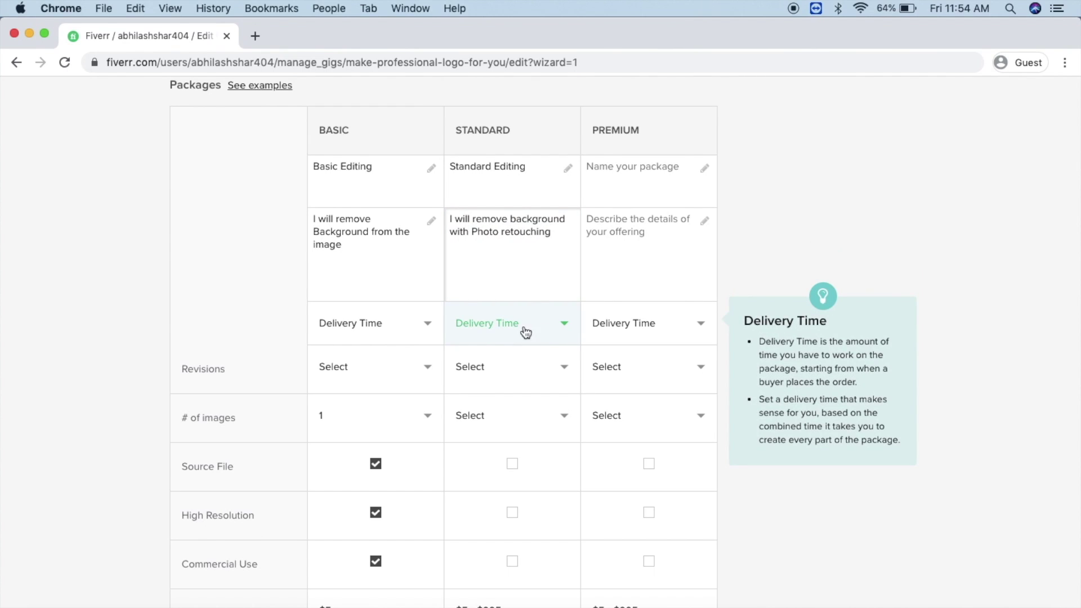
Step: Set delivery to 3 days (Basic) and 2 days (Standard), revisions to 1 and 2
click(361, 324)
click(370, 414)
click(550, 331)
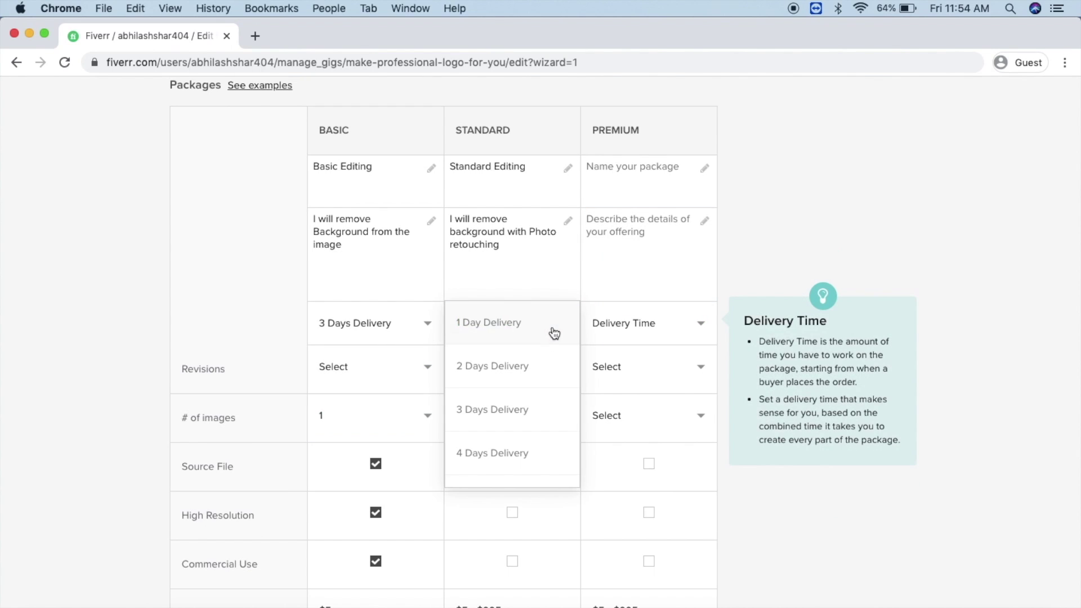
click(538, 366)
click(374, 453)
click(504, 372)
click(500, 452)
click(510, 371)
click(495, 512)
click(539, 412)
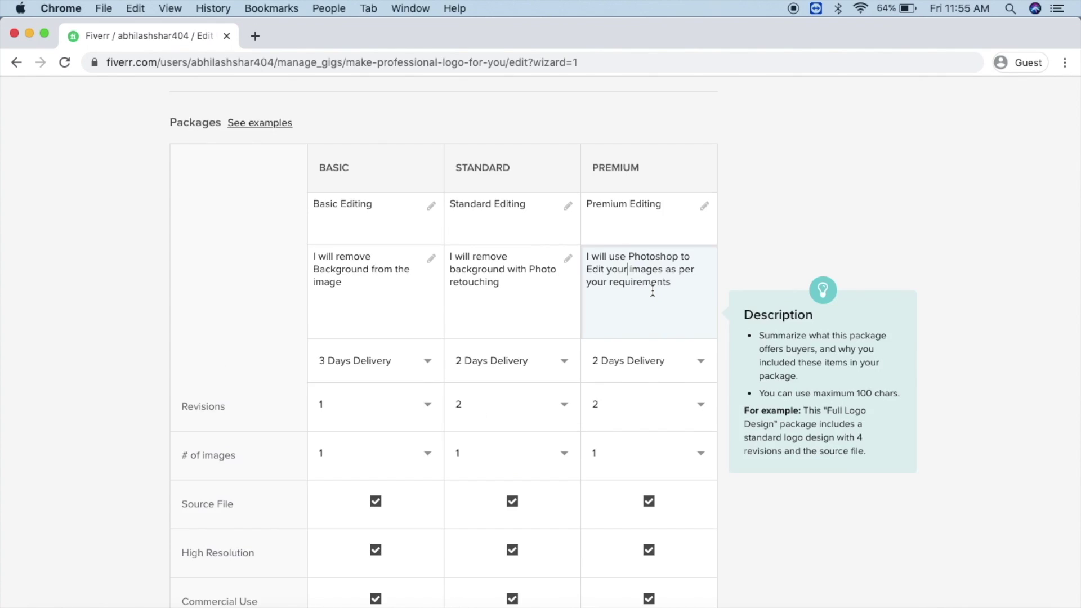
scroll(652, 291, down, 10)
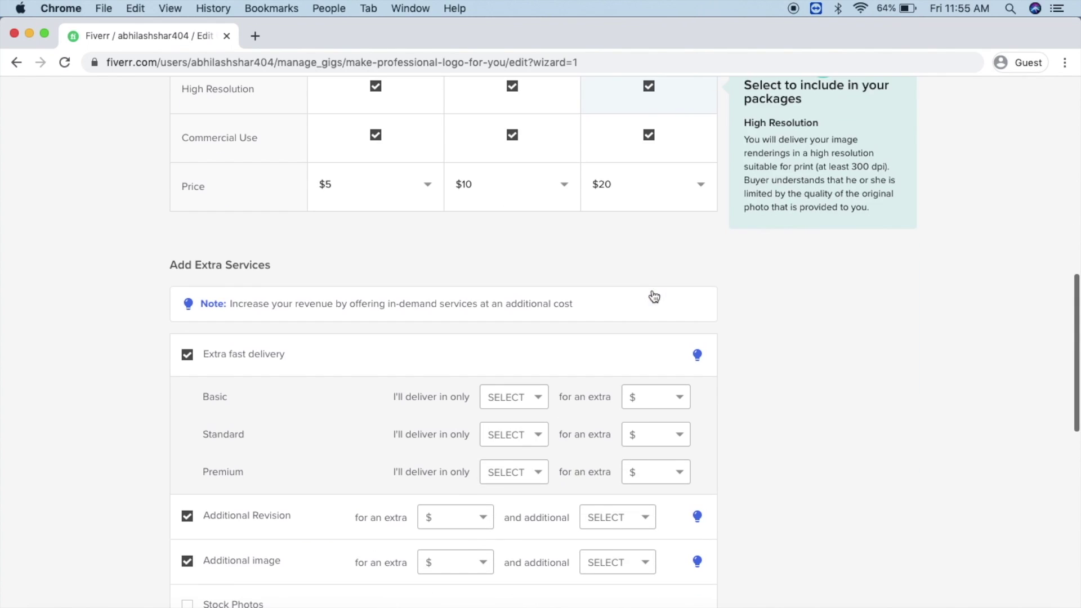
Step: Set 1-day fast delivery for Basic $10, Standard $15 and Premium $20
click(538, 376)
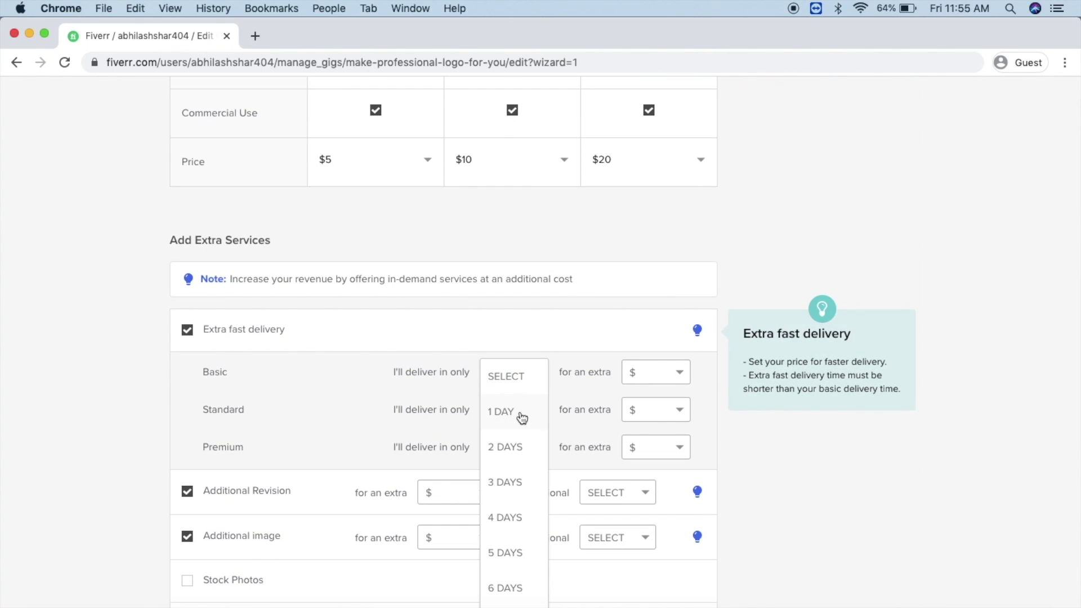
click(522, 415)
click(676, 377)
click(637, 446)
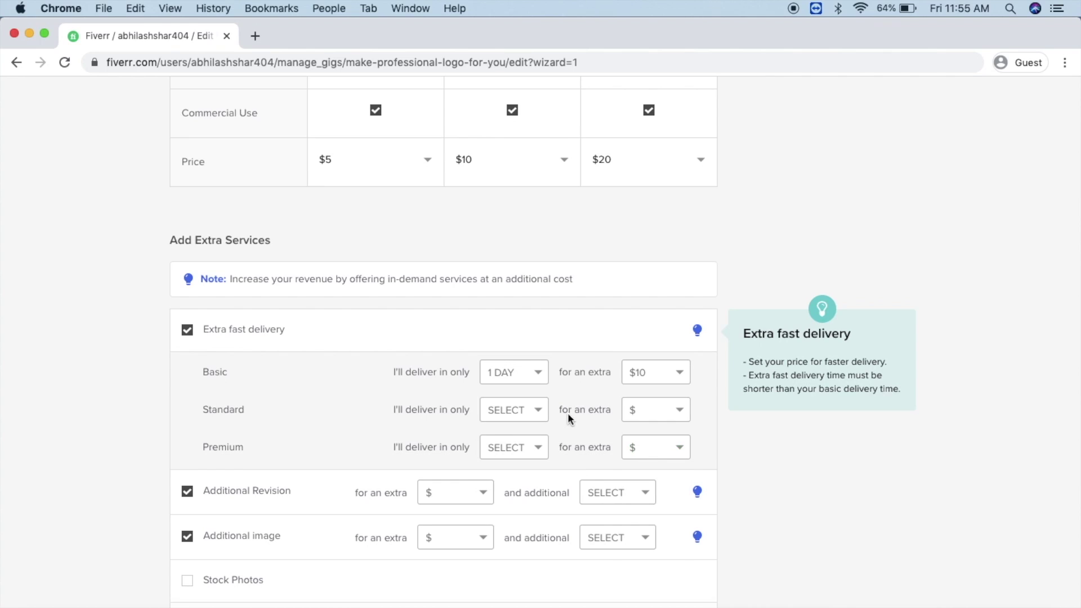
click(523, 410)
click(522, 444)
click(675, 410)
click(647, 521)
click(525, 449)
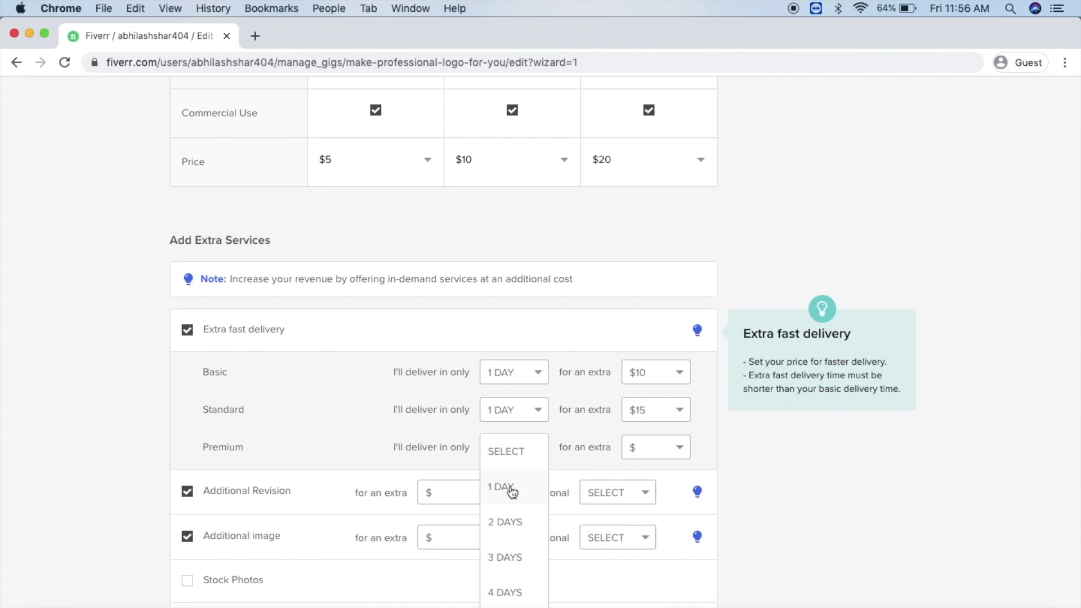
click(511, 487)
click(659, 448)
scroll(655, 540, down, 1)
click(653, 550)
Step: Price the additional revision extra at $5 with 1 extra day
click(455, 492)
click(445, 529)
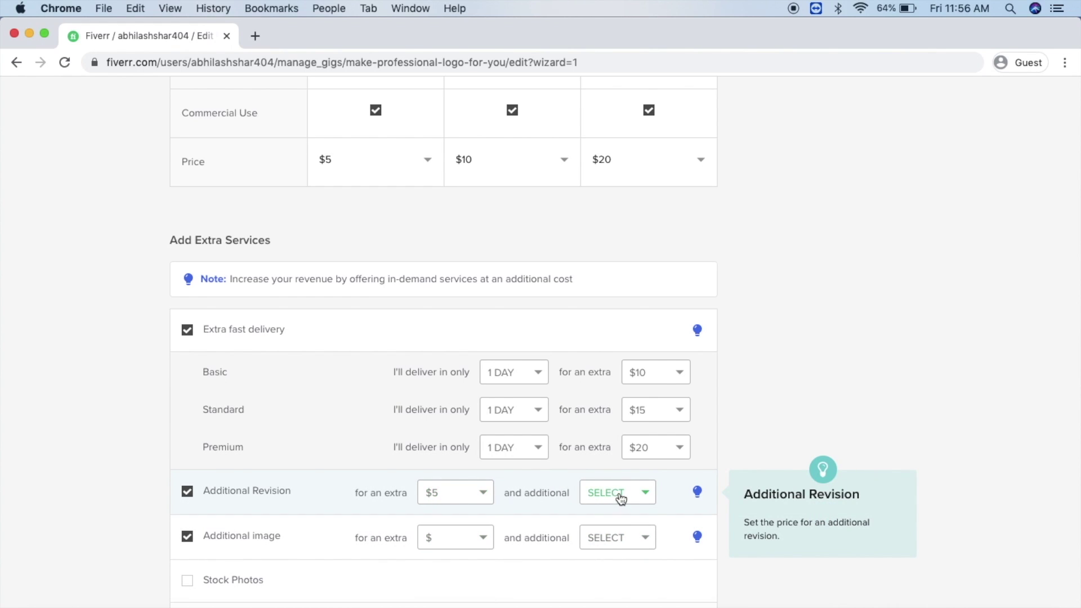
click(619, 494)
click(618, 534)
Step: Price the additional image extra at $10 with 2 extra days, then save the pricing
click(482, 537)
click(437, 535)
click(477, 541)
scroll(451, 558, down, 1)
click(452, 559)
click(646, 538)
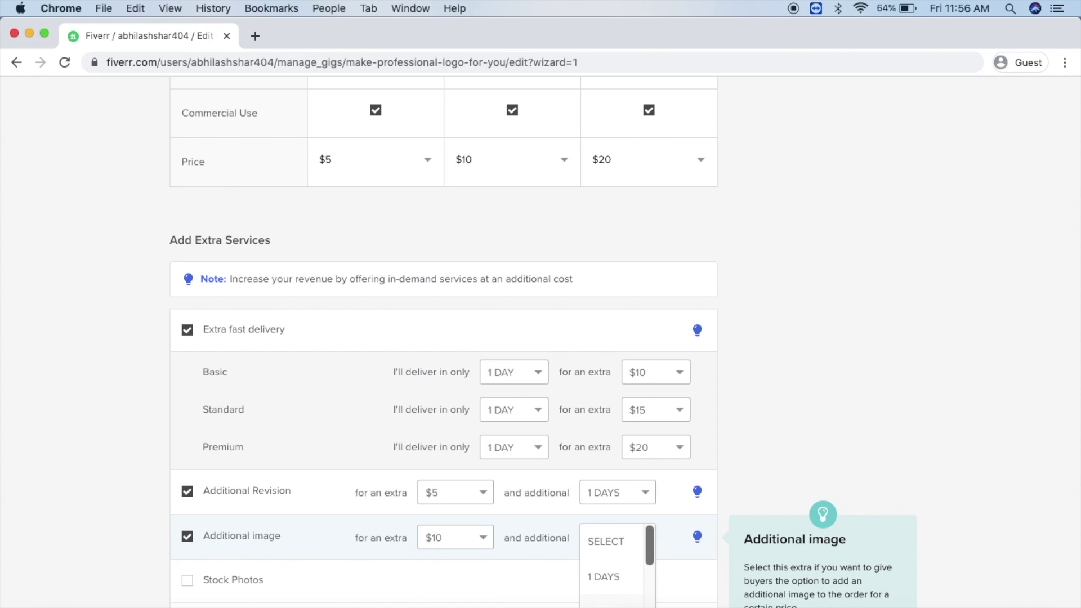
click(611, 603)
scroll(383, 546, down, 3)
click(653, 569)
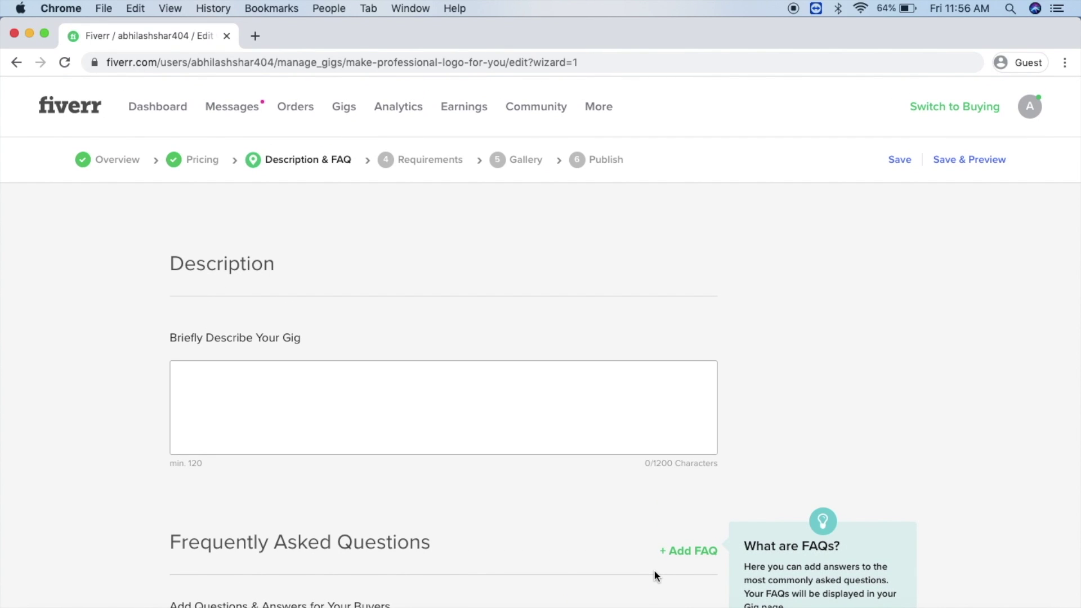
Step: Start the gig description with 'I will Professionally', fixing the spelling via suggestions
click(446, 408)
text(I will Pro)
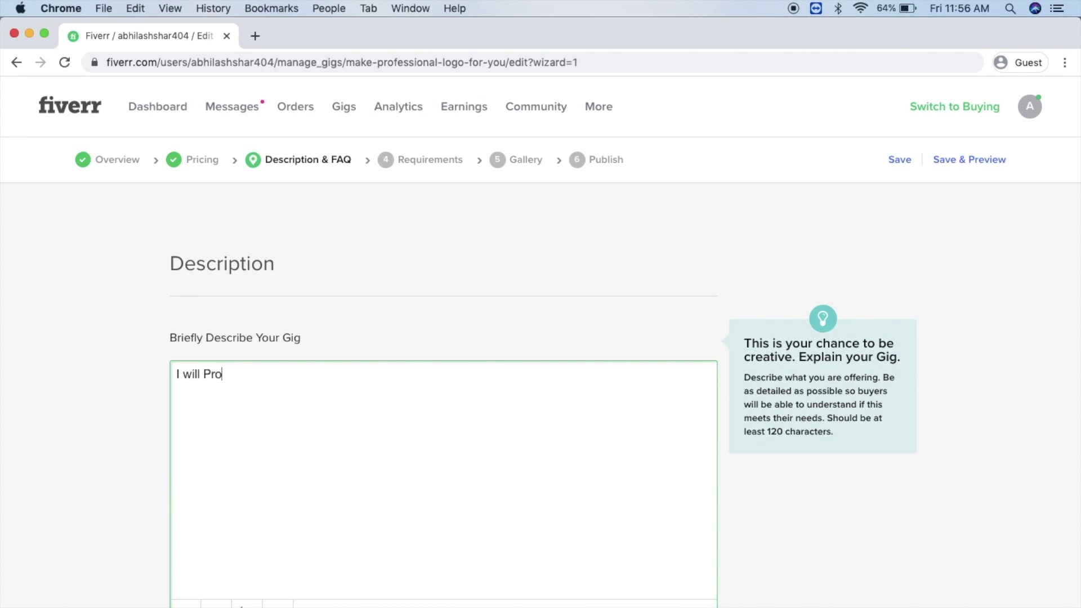
text(fesionally)
key(BackSpace)
right_click(236, 370)
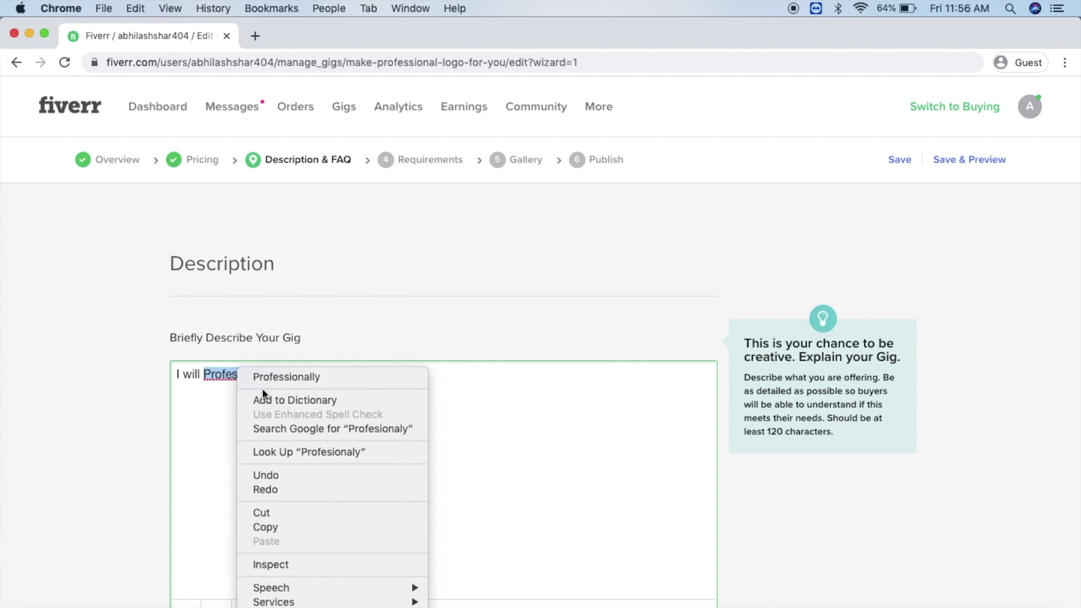
click(268, 377)
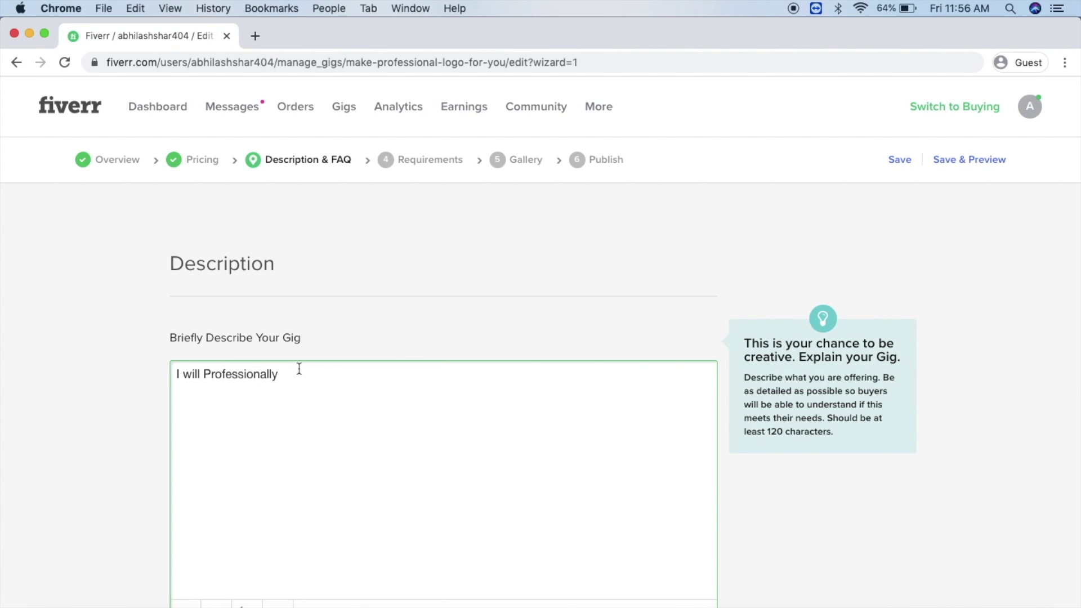
Step: Add 'edit your Image Usign Photoshop & other Image Editing Tools', inserting 'Professional' before 'Image'
text(edit your Image Us)
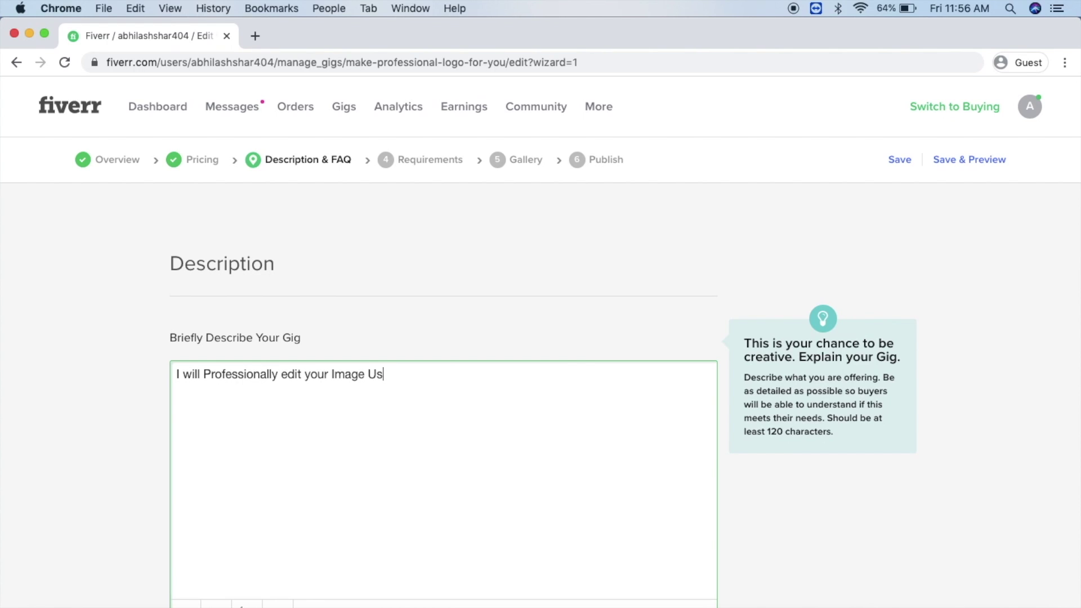
text(ign Photoshop & other Im)
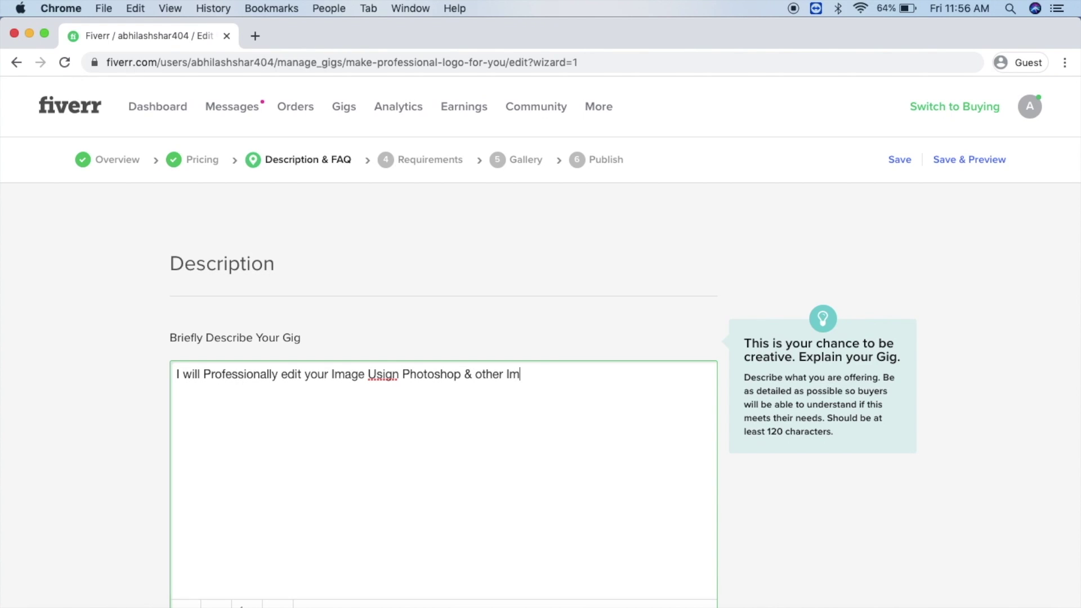
text(age Editing Tools)
click(507, 375)
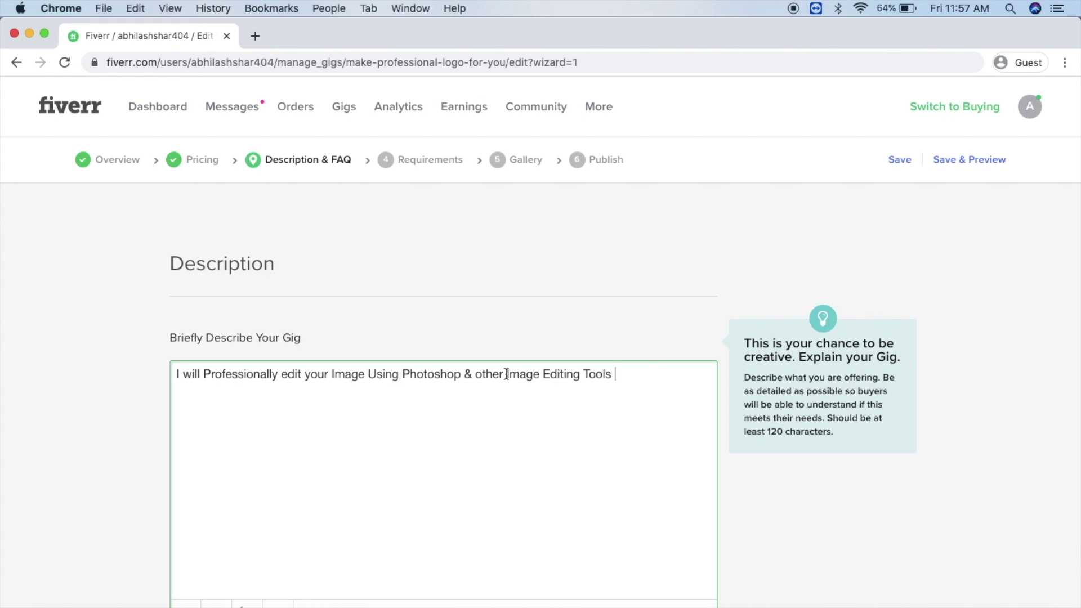
text(Professiona)
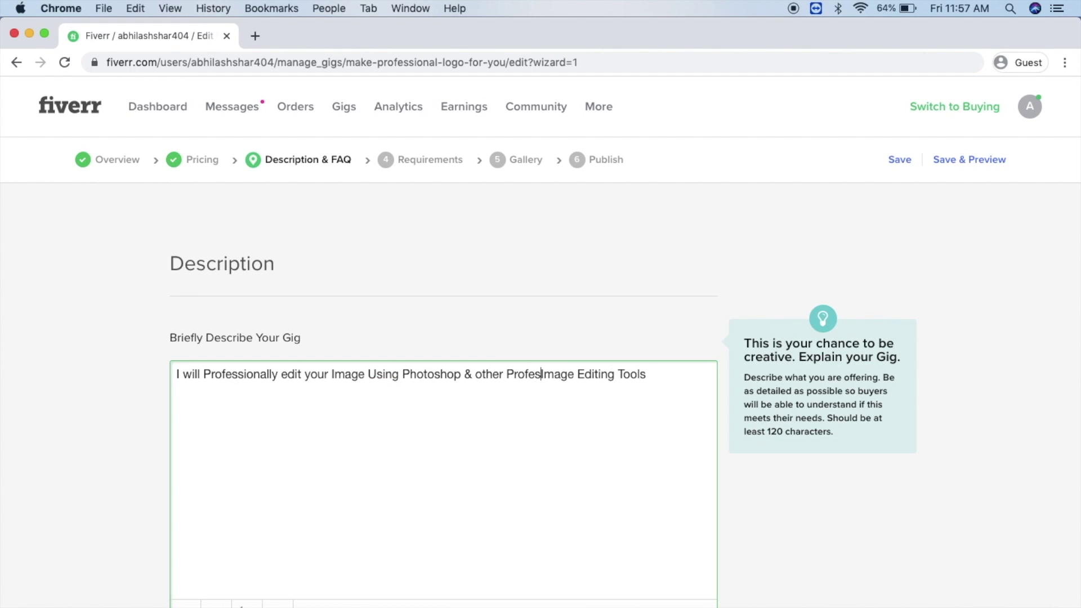
right_click(555, 373)
click(602, 376)
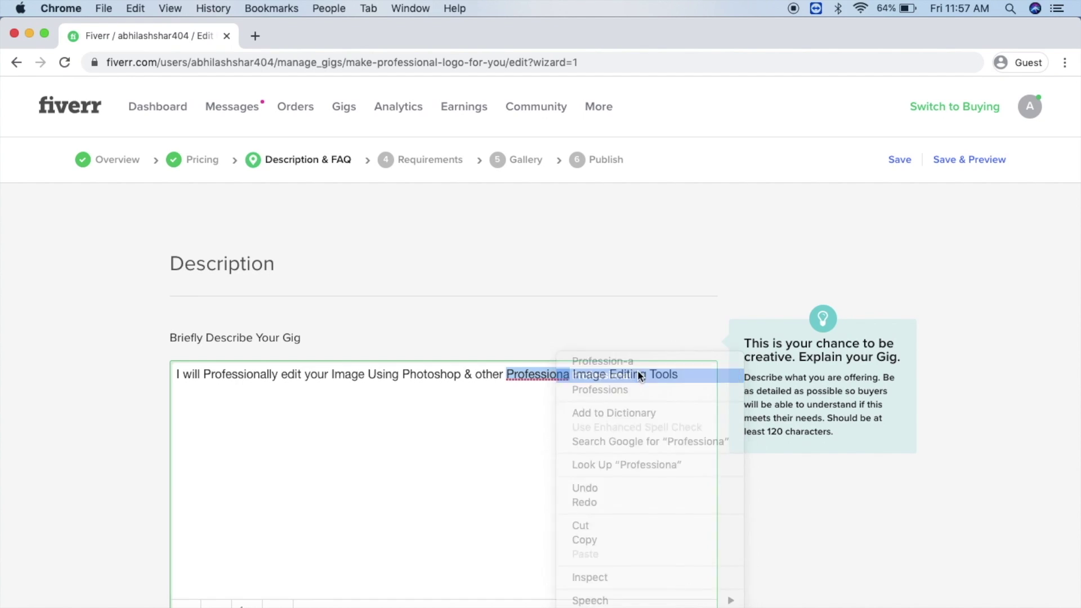
Step: Finish with 'to Edit & Retouch your Photsos as per requirements.' and save the description
click(692, 376)
text(to Edit &)
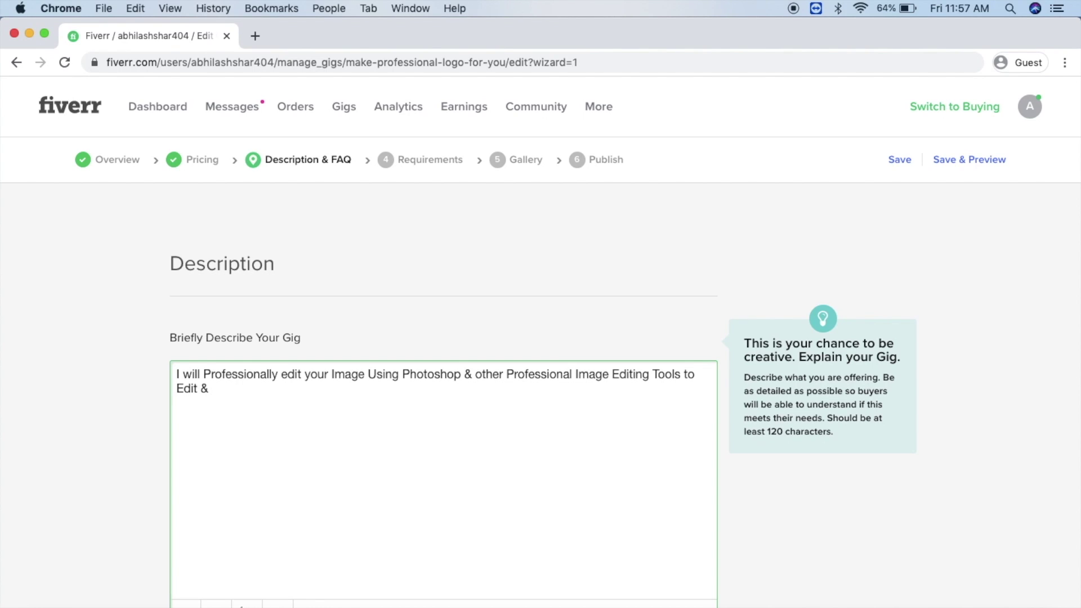
text(Retouch your)
text( Phot)
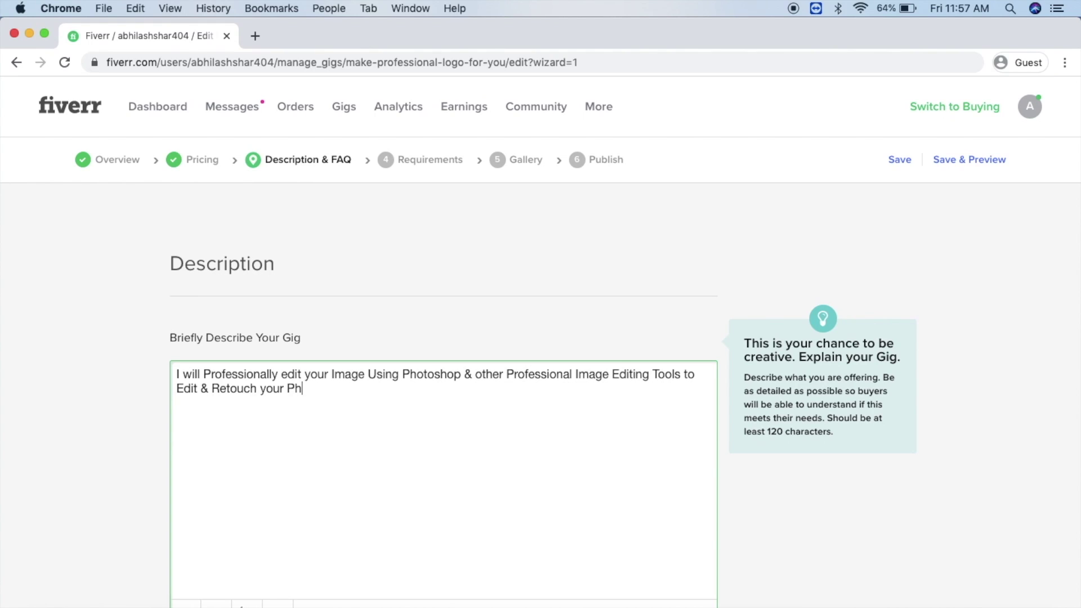
text(s)
text(os as per requirements)
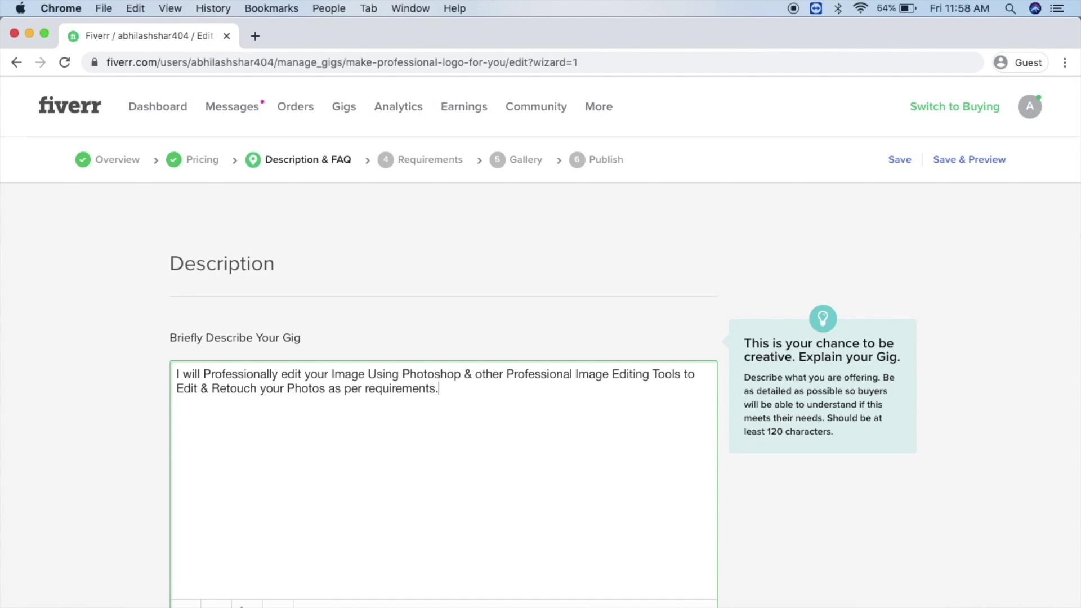
text(.)
scroll(541, 343, down, 3)
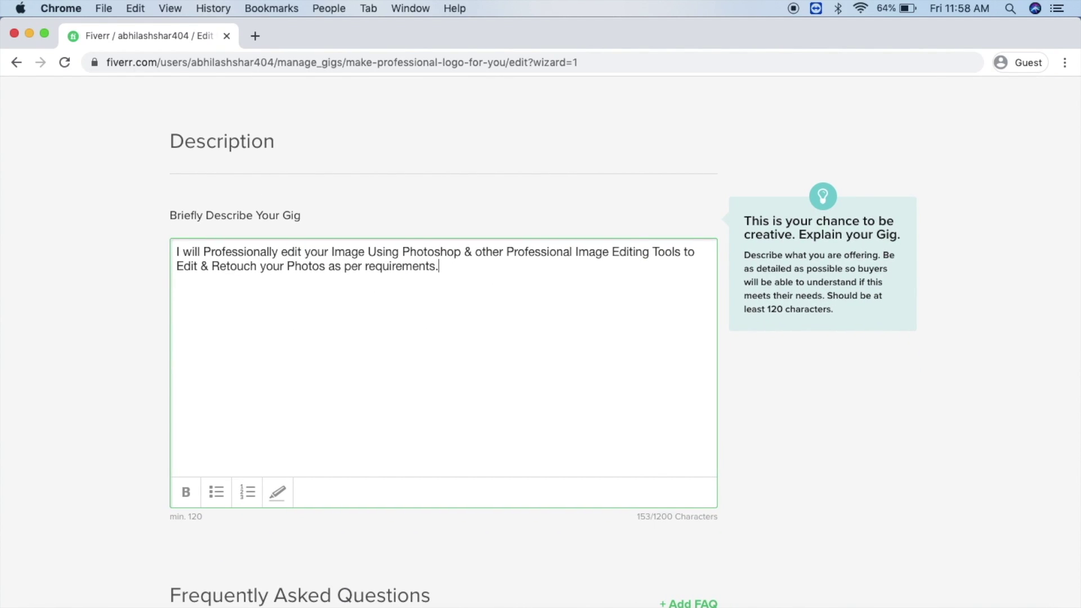
click(881, 410)
scroll(881, 410, down, 5)
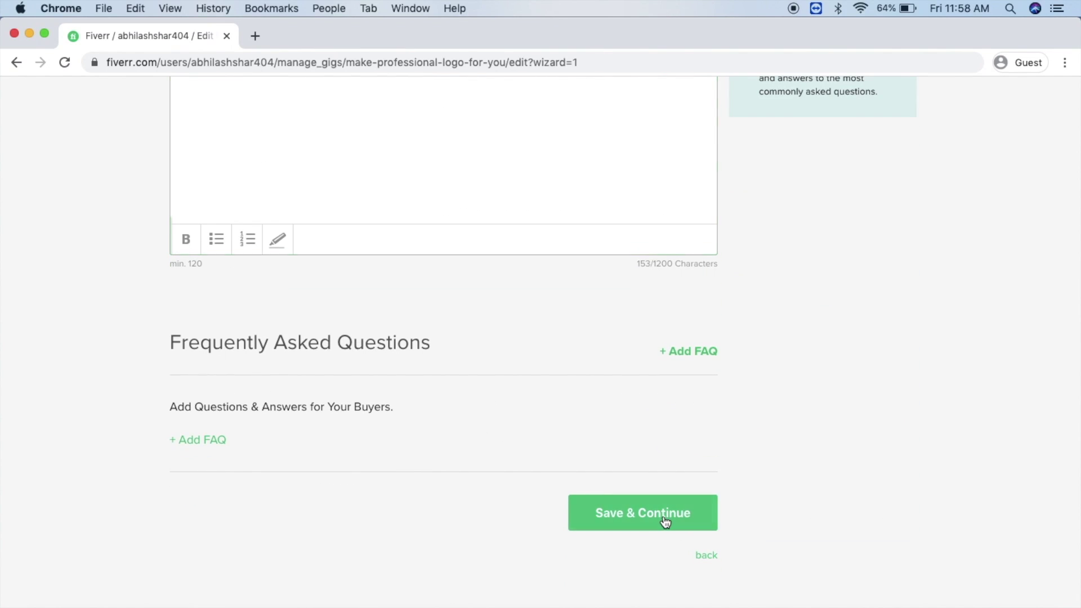
click(664, 517)
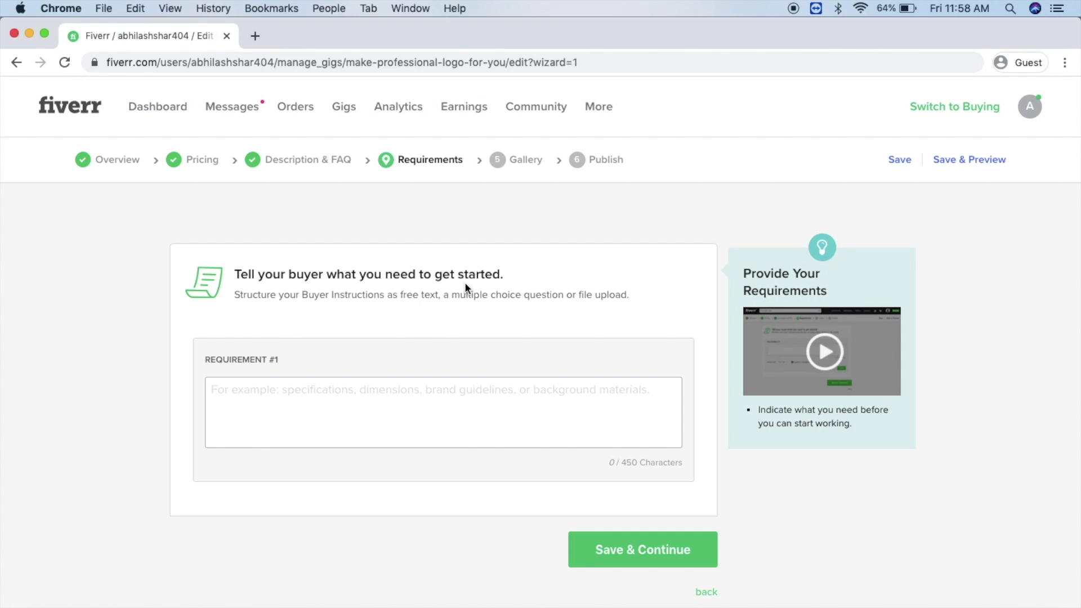
Step: Add requirement 'An Image to Edit' with answer type Attached File
click(358, 411)
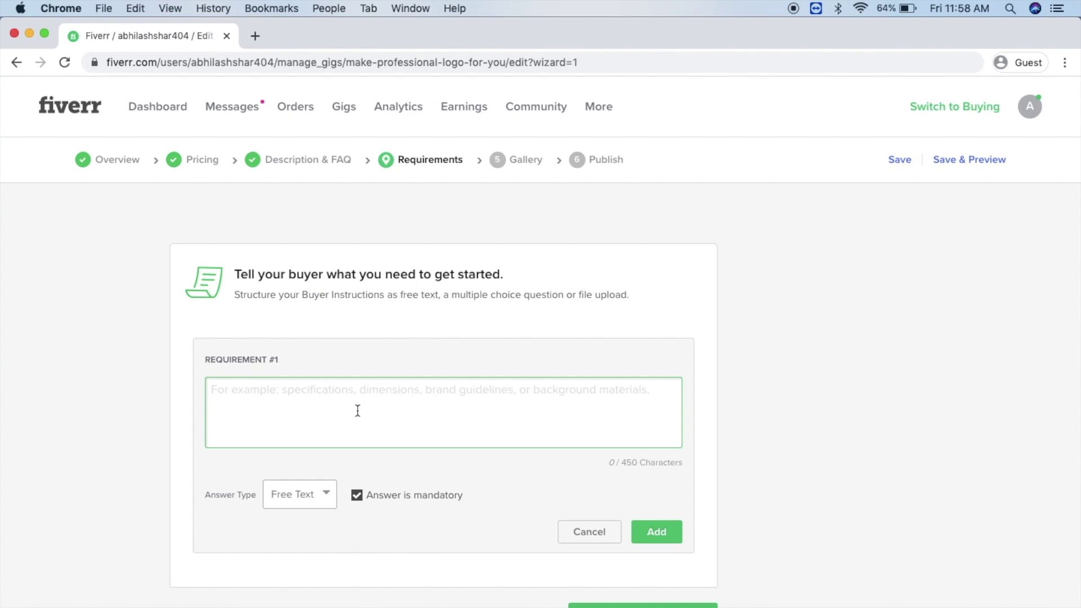
text(a)
key(BackSpace)
text(an O)
key(BackSpace)
key(BackSpace)
key(BackSpace)
key(BackSpace)
text(An Image to Edit)
click(324, 497)
click(323, 499)
click(323, 499)
click(308, 567)
click(657, 532)
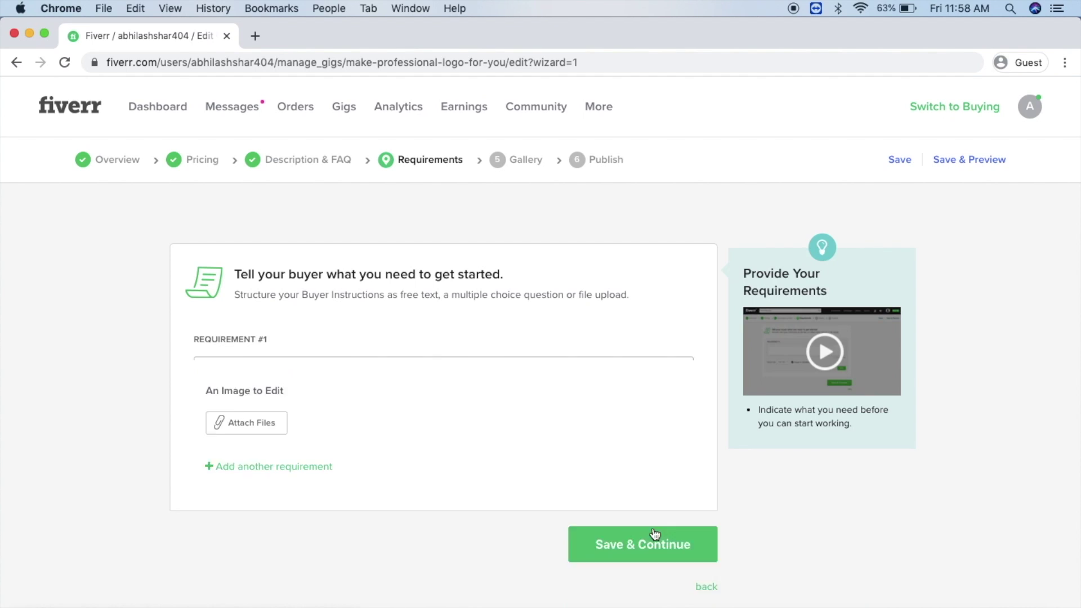
Step: Add free-text requirements 'What you want to Edit' and 'Any other details which i need to know', then save
click(282, 429)
text(What you want to Edit)
click(669, 533)
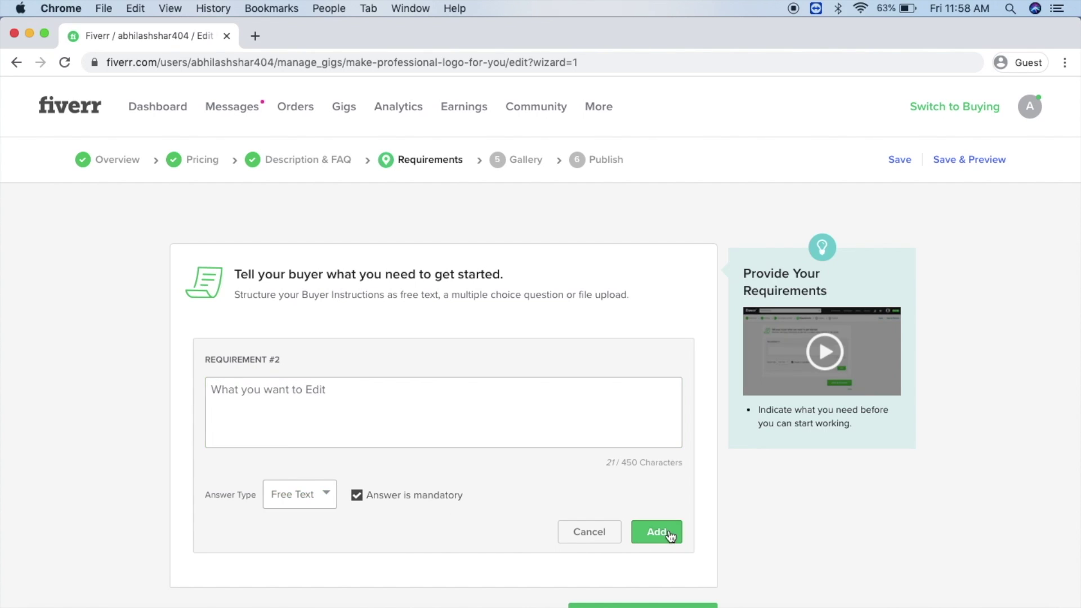
scroll(647, 563, down, 2)
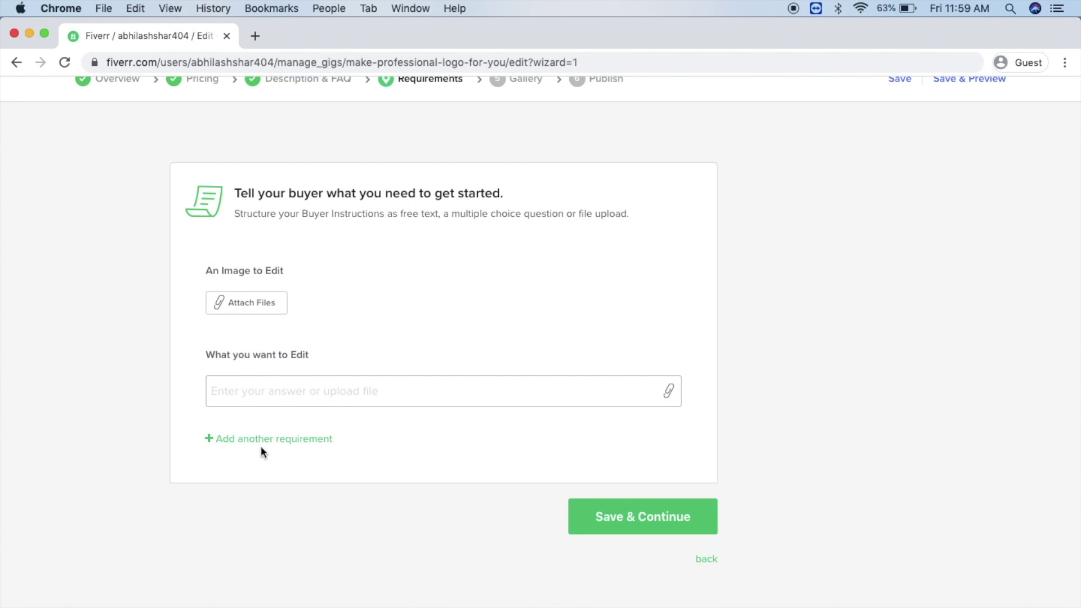
click(262, 441)
text(Any other details which i need to know)
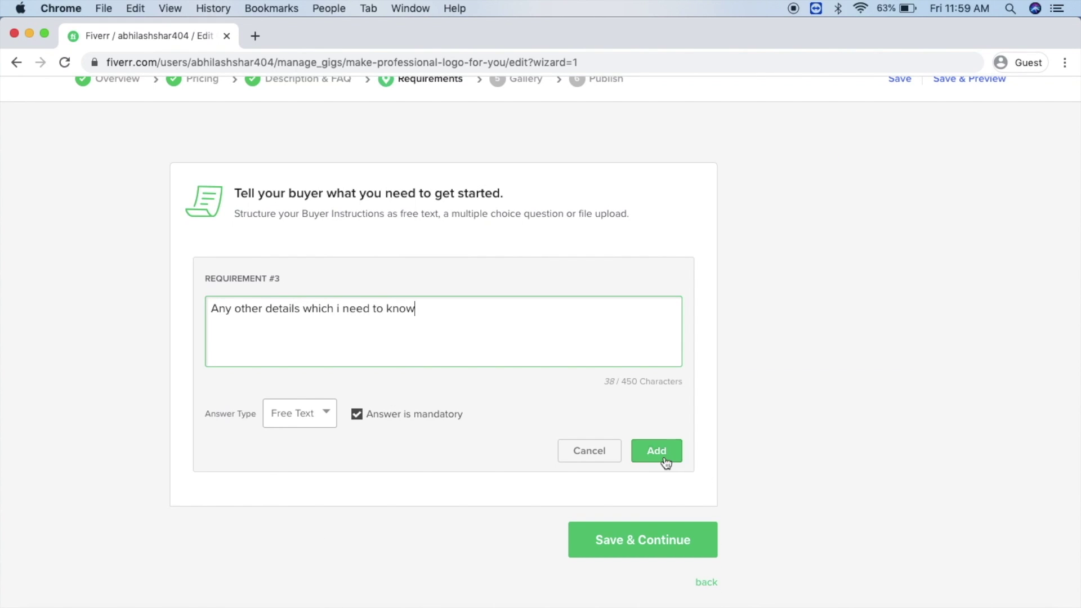
click(657, 451)
scroll(653, 507, down, 1)
click(643, 529)
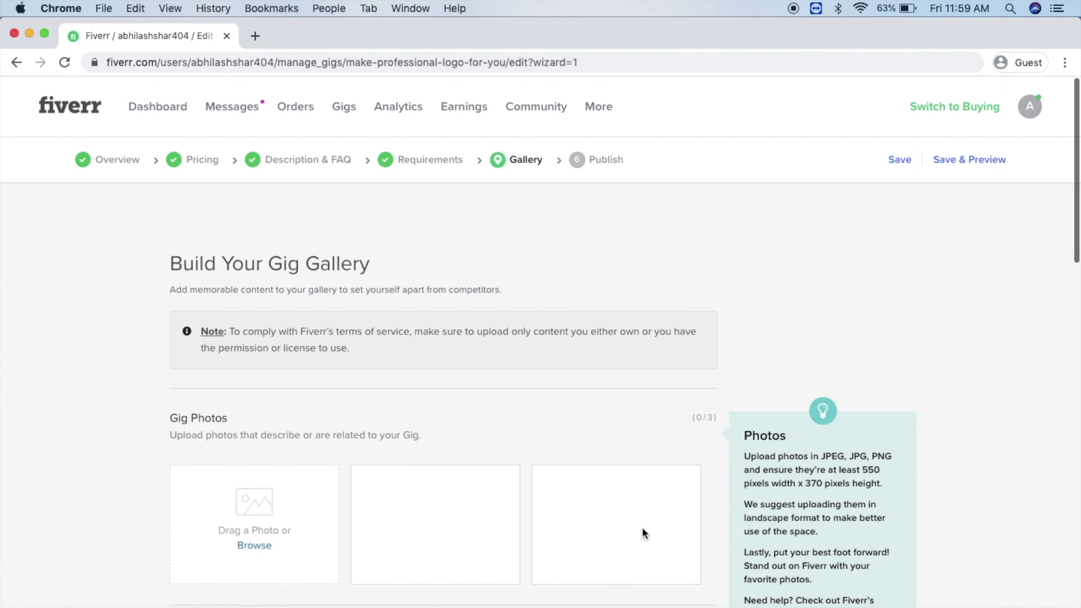
Step: Upload an image file as the gig's primary photo
scroll(642, 533, down, 2)
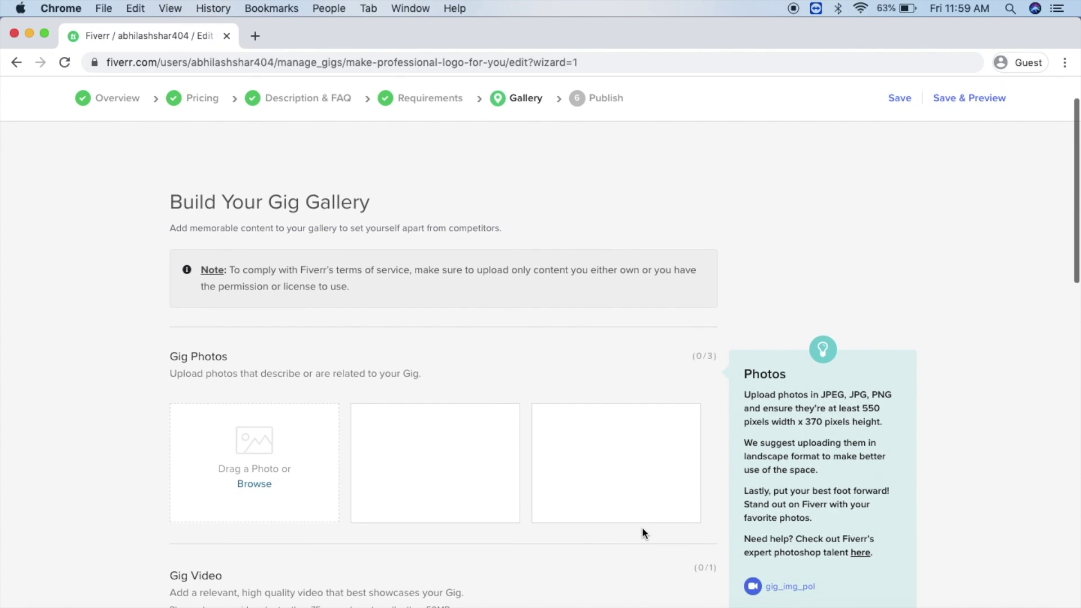
scroll(642, 532, down, 2)
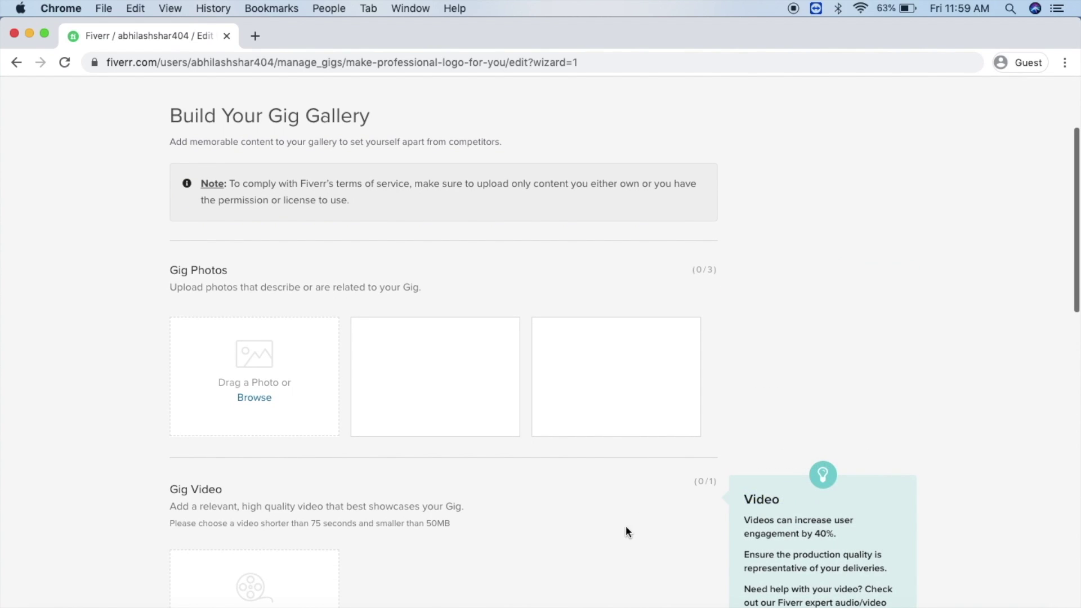
click(262, 399)
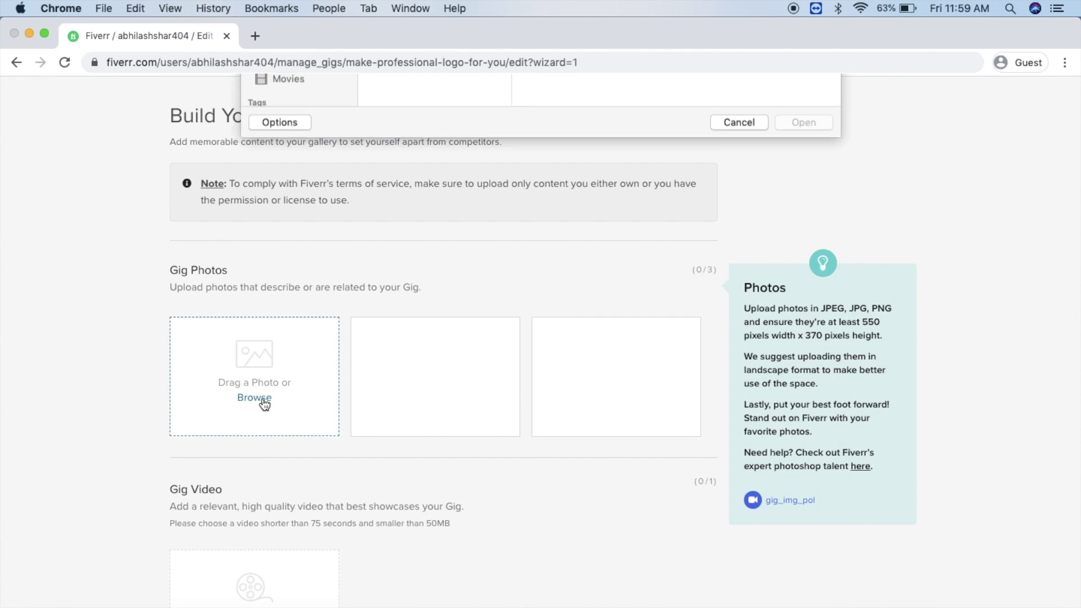
double_click(441, 319)
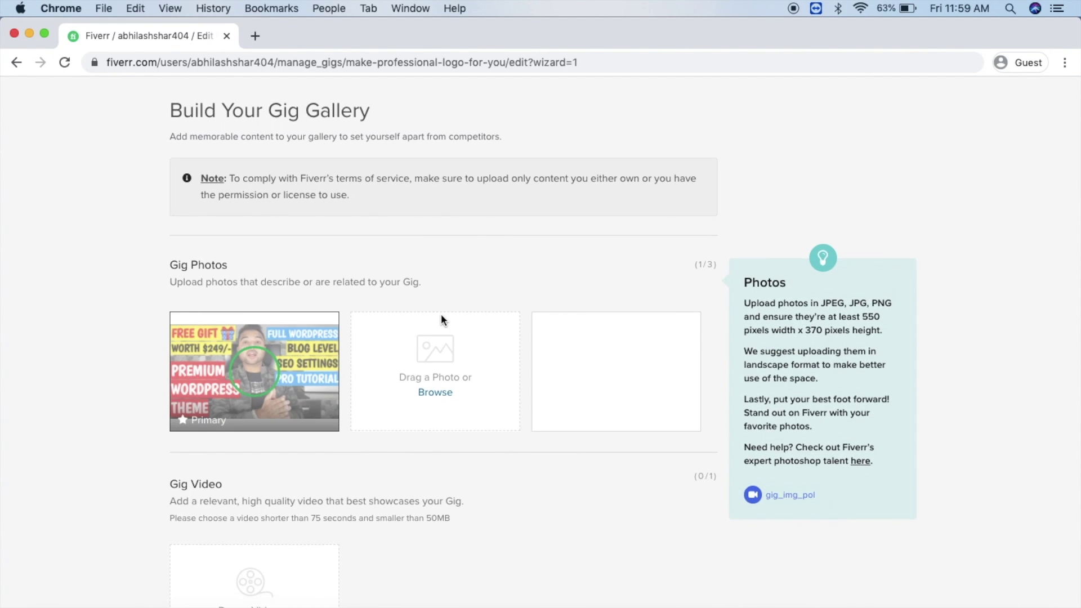
Step: Accept the materials ownership declaration and save the gallery
scroll(441, 315, down, 2)
scroll(442, 319, down, 7)
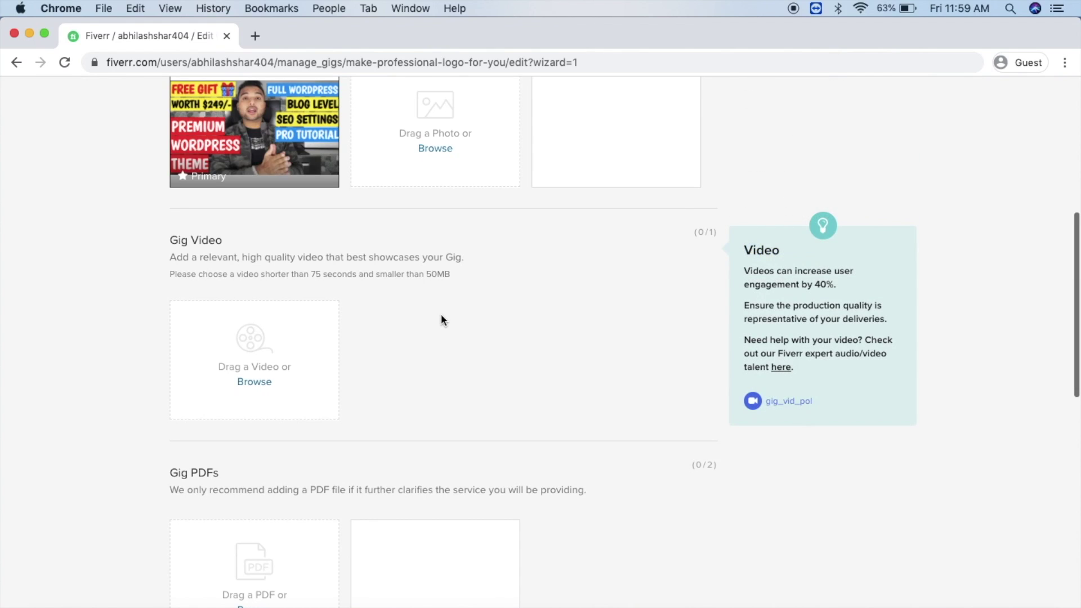
scroll(441, 320, down, 13)
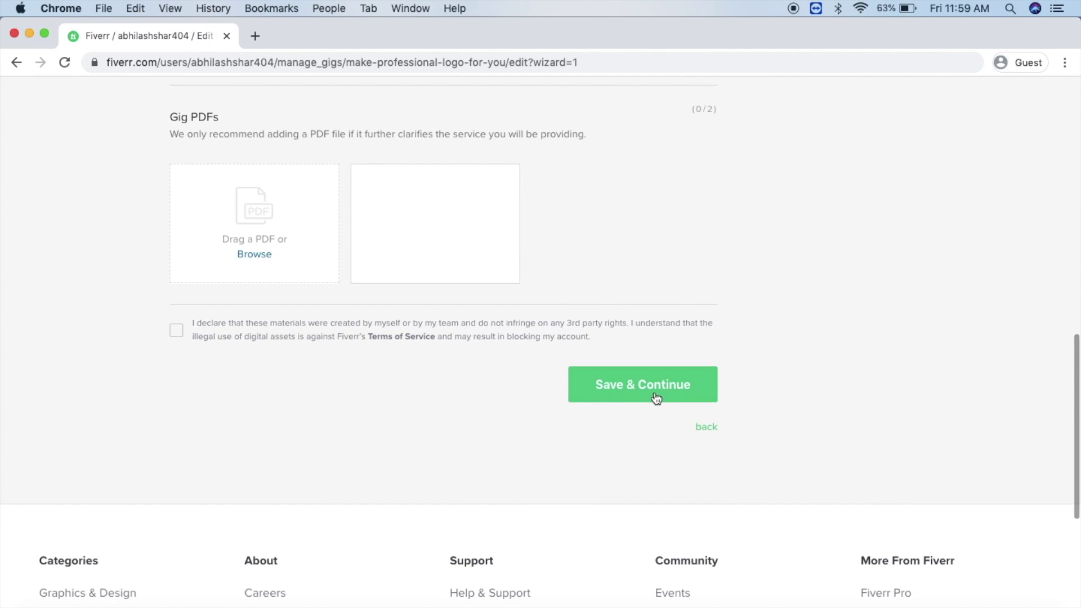
click(188, 332)
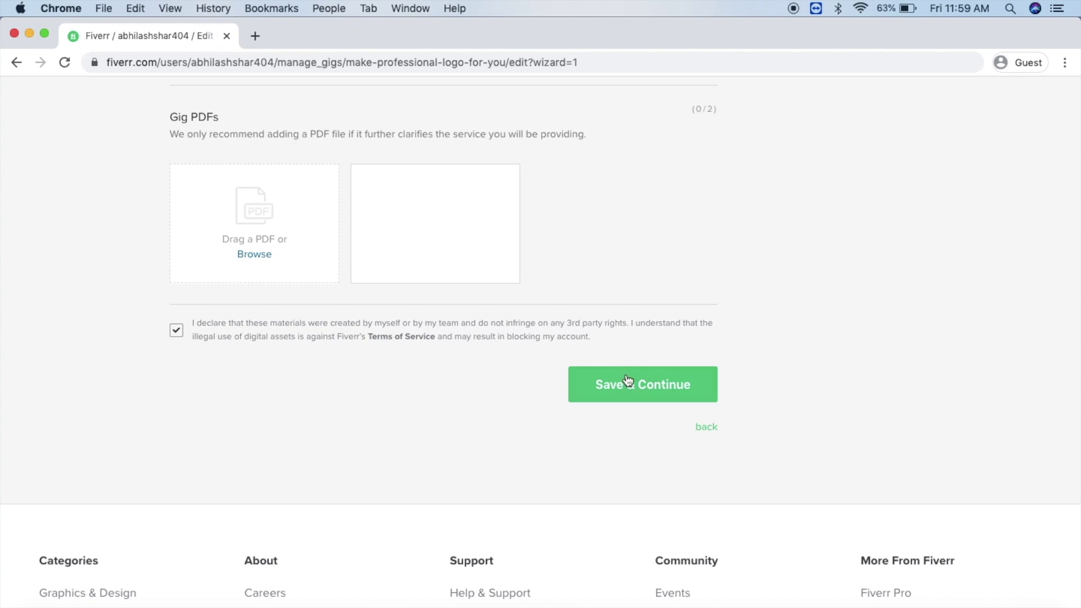
click(624, 393)
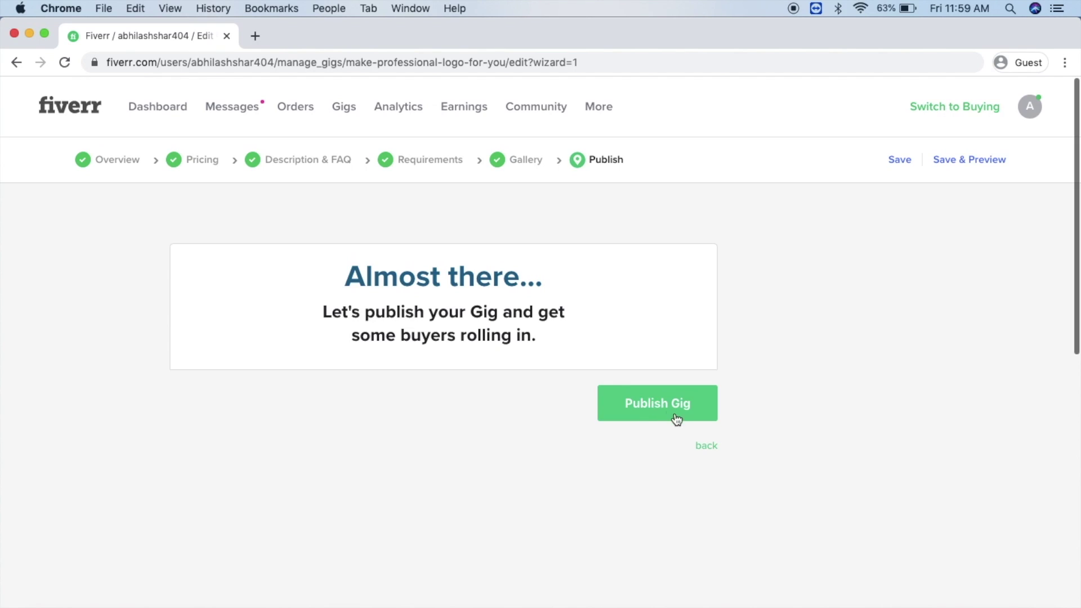
Step: Publish the gig and click Done on the It's Alive! confirmation
click(660, 404)
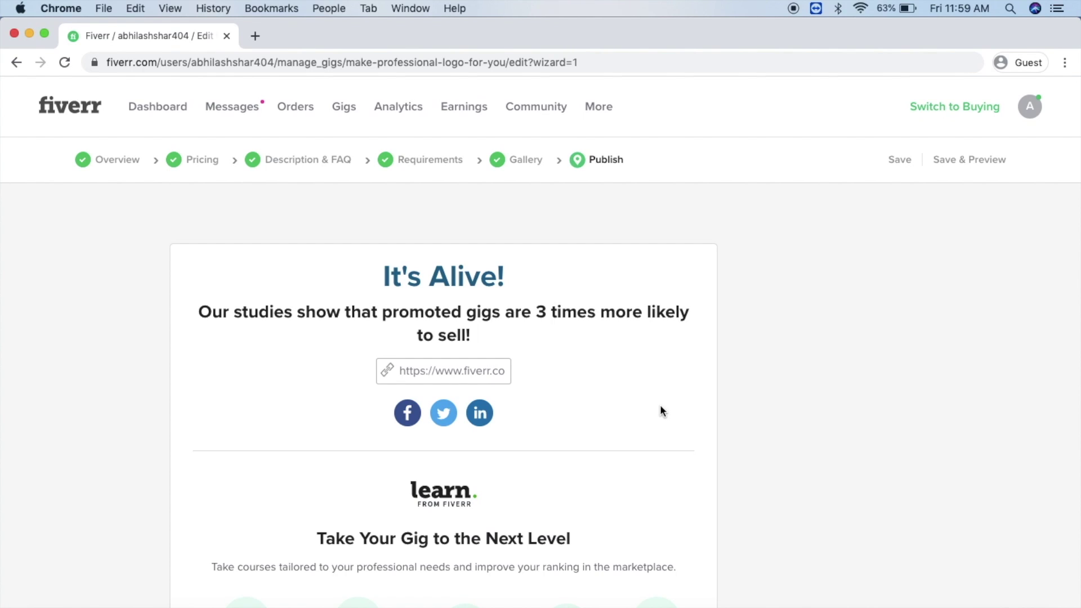
scroll(660, 404, down, 6)
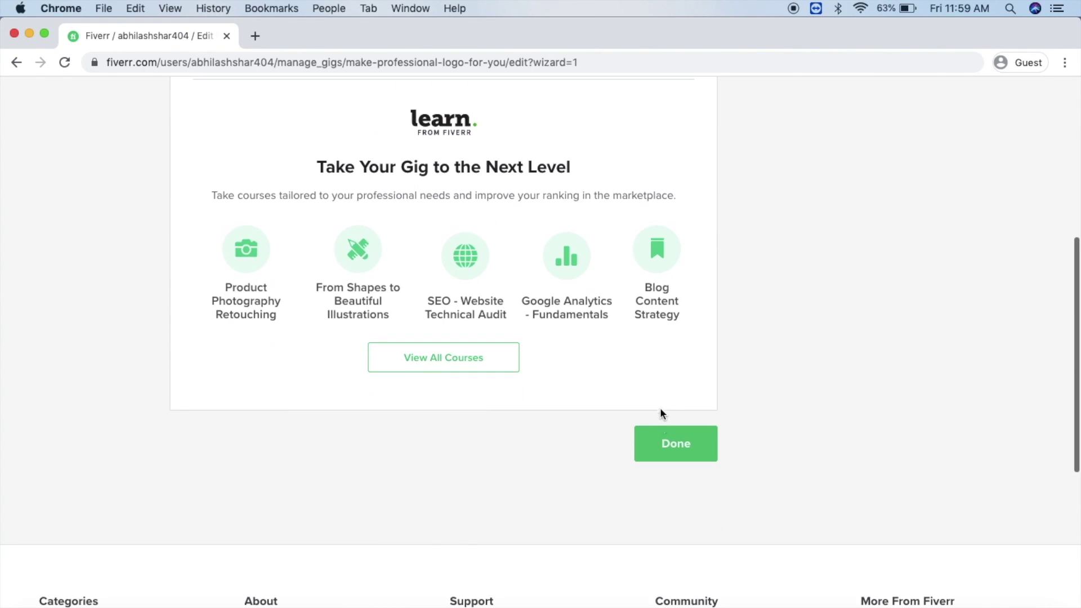
click(680, 458)
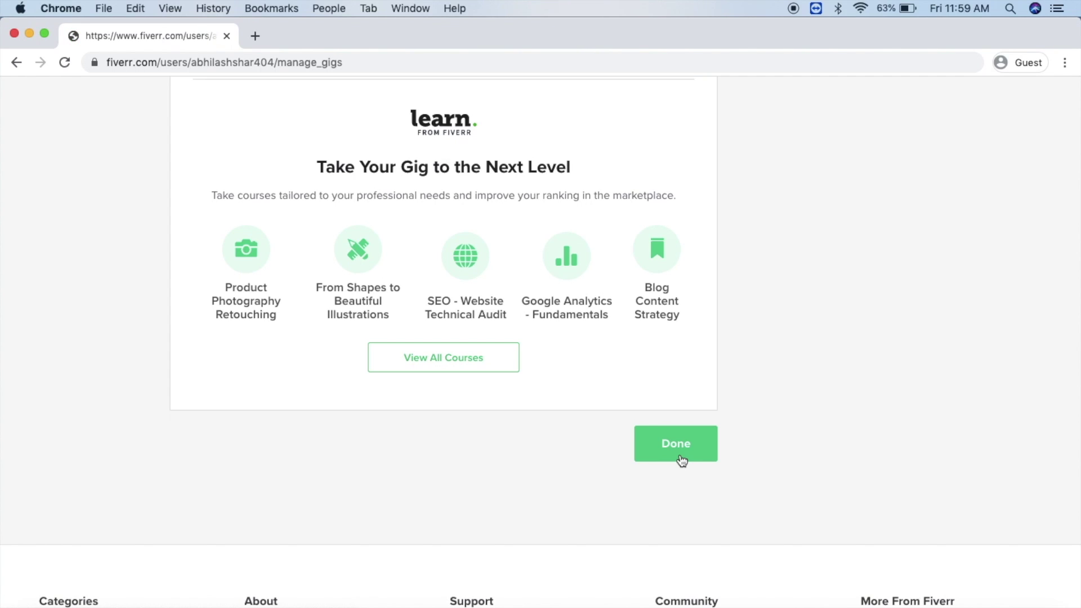